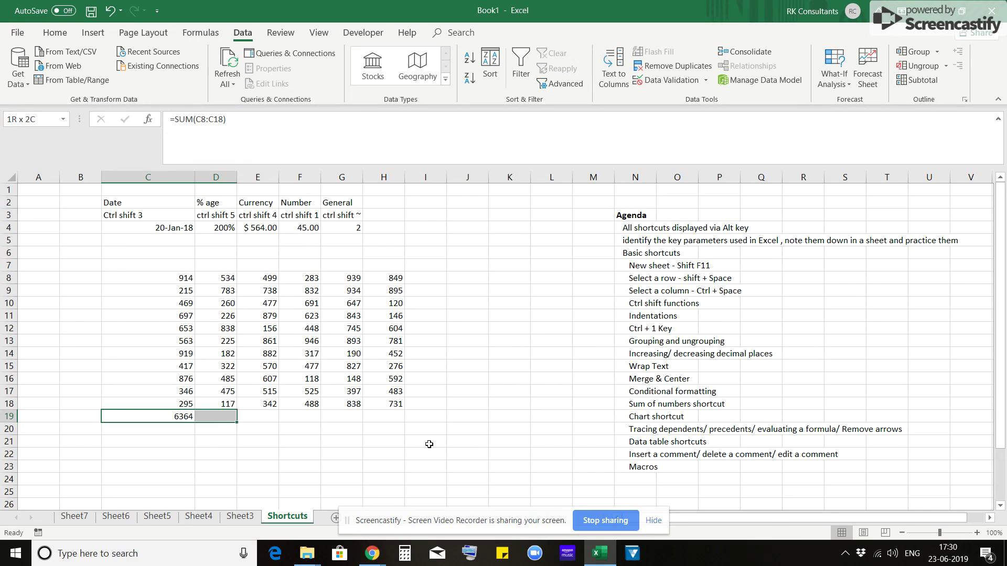
Fill the SUM formula in C19 across to H19 so every number column has a total
{"action": "key", "text": "shift+Right"}
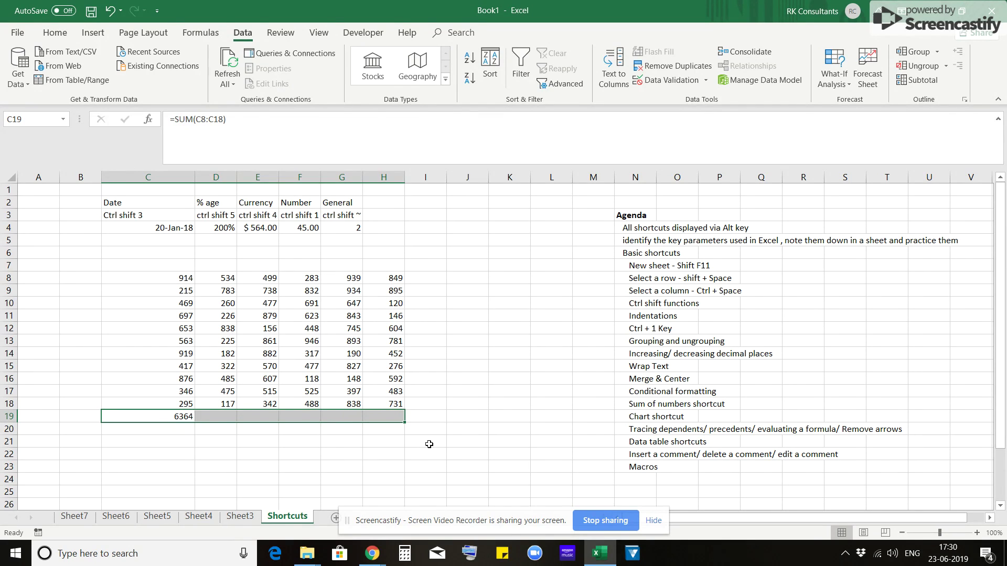
{"action": "key", "text": "ctrl+r"}
{"action": "key", "text": "Left"}
{"action": "key", "text": "Right"}
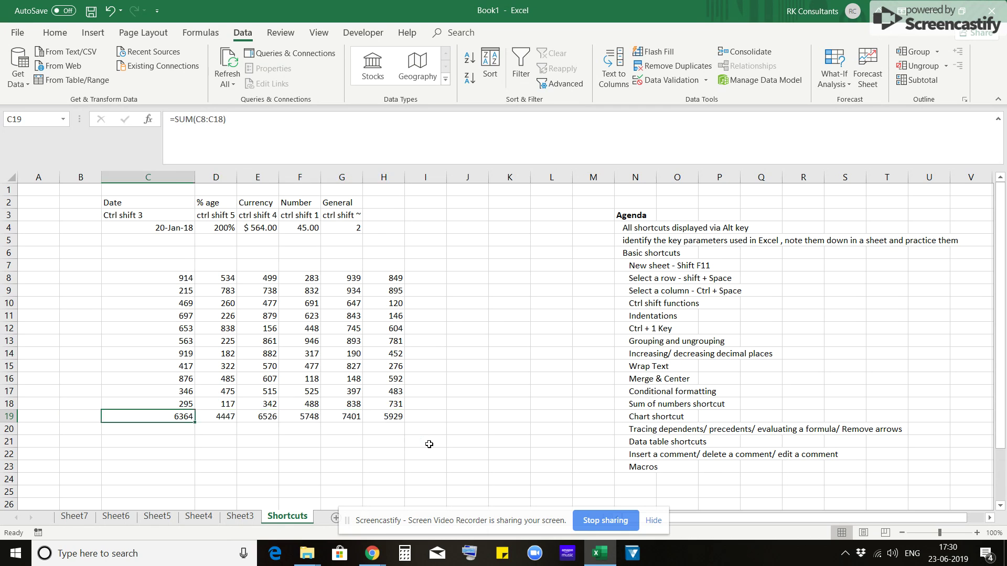
Check the cell references of the copied SUM formulas in D19 through H19, one cell at a time
{"action": "key", "text": "Right"}
{"action": "key", "text": "F2"}
{"action": "key", "text": "Tab"}
{"action": "key", "text": "F2"}
{"action": "key", "text": "Tab"}
{"action": "key", "text": "F2"}
{"action": "key", "text": "Tab"}
{"action": "key", "text": "F2"}
{"action": "key", "text": "Tab"}
{"action": "key", "text": "F2"}
{"action": "key", "text": "Escape"}
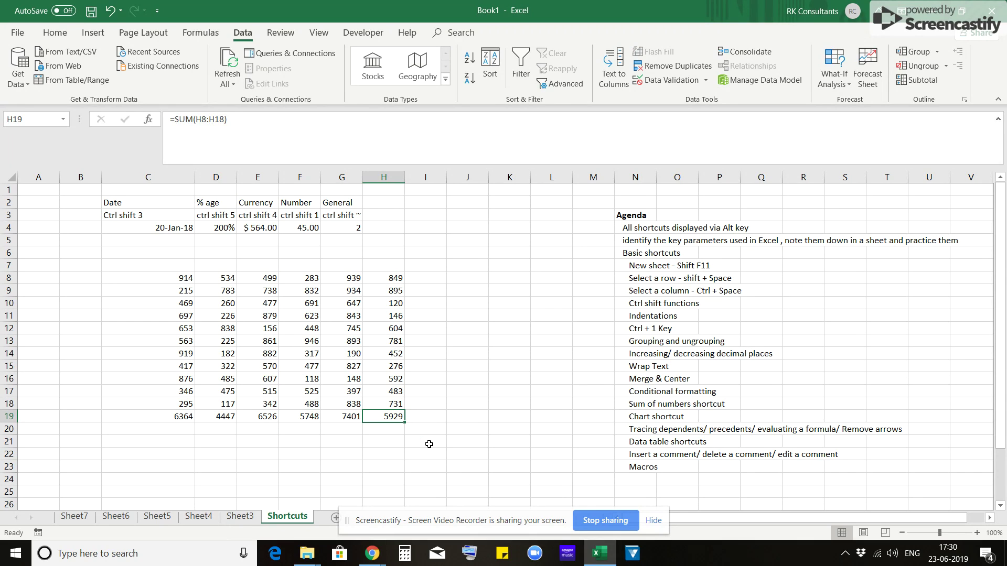
Enter the label "Revenues of the total company" in cell C24
{"action": "key", "text": "Left"}
{"action": "key", "text": "Left"}
{"action": "key", "text": "Left"}
{"action": "key", "text": "Left"}
{"action": "key", "text": "Left"}
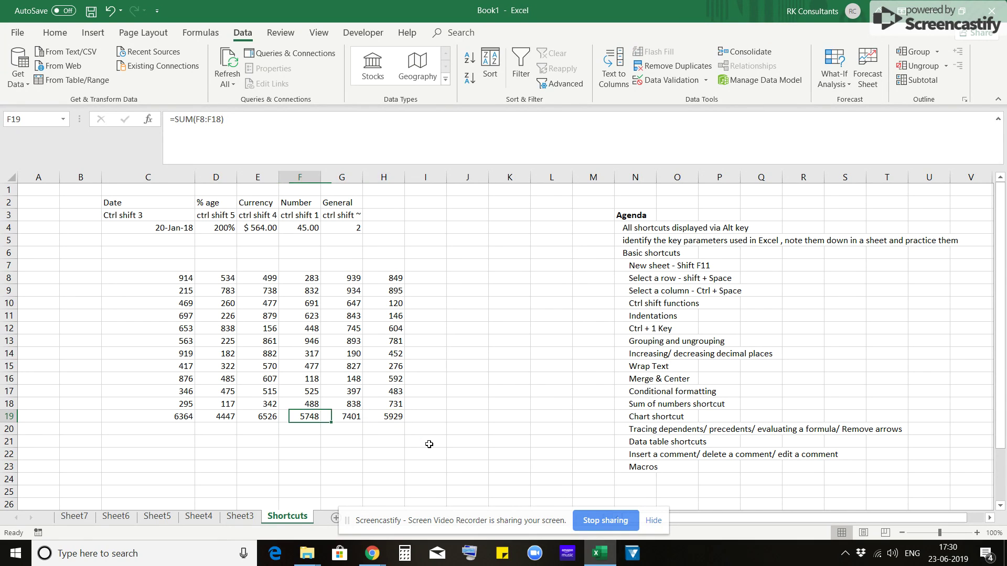
{"action": "key", "text": "Down"}
{"action": "key", "text": "Down"}
{"action": "key", "text": "Down"}
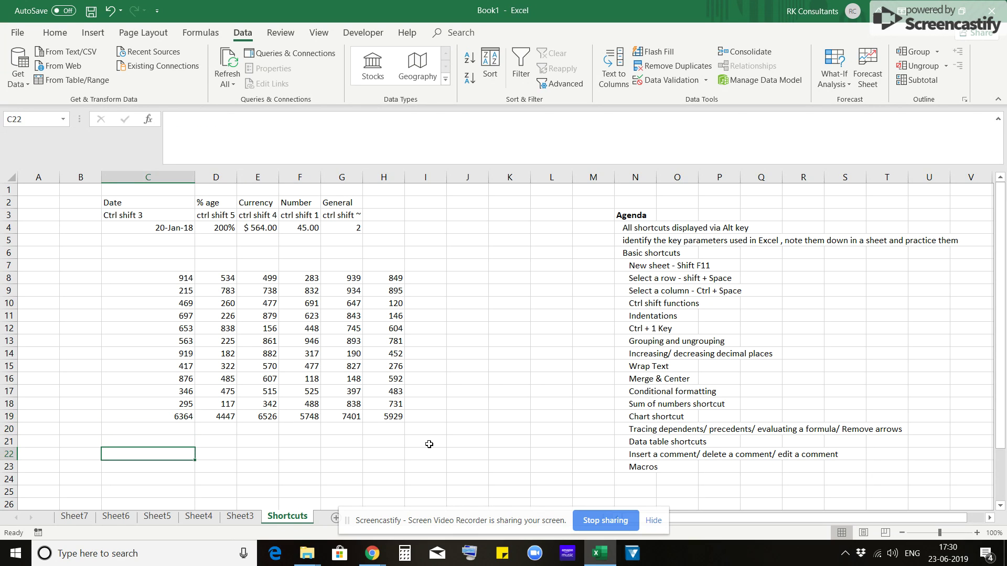
{"action": "key", "text": "Up"}
{"action": "key", "text": "Down"}
{"action": "key", "text": "Down"}
{"action": "key", "text": "Down"}
{"action": "key", "text": "Down"}
{"action": "key", "text": "Down"}
{"action": "key", "text": "Up"}
{"action": "key", "text": "Up"}
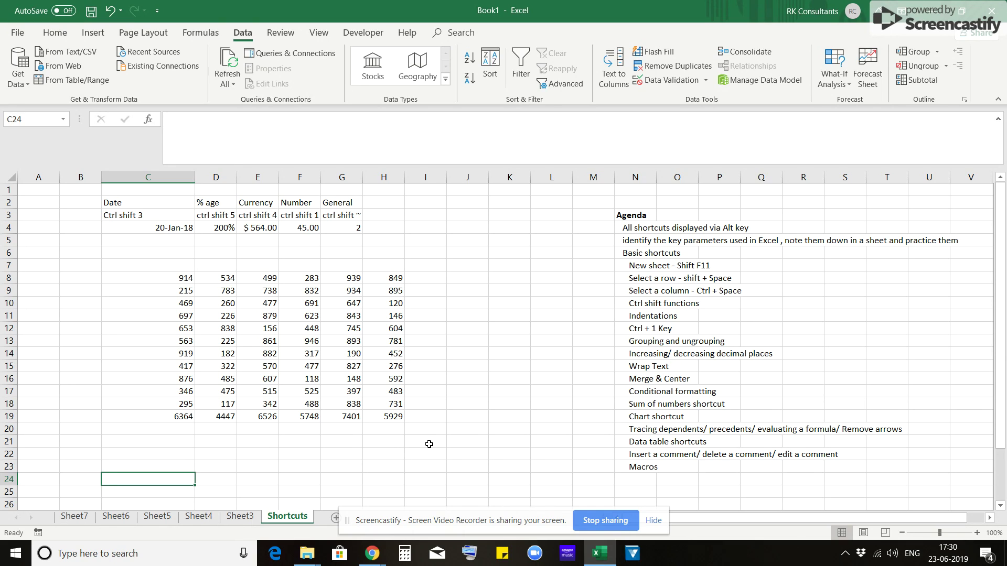
{"action": "type", "text": "Revenues"}
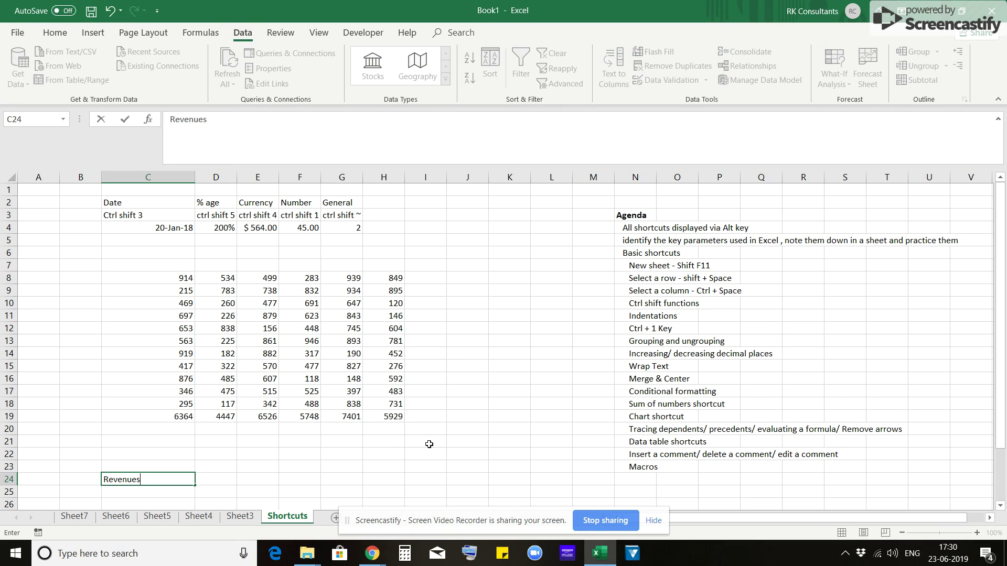
{"action": "type", "text": " of the total company"}
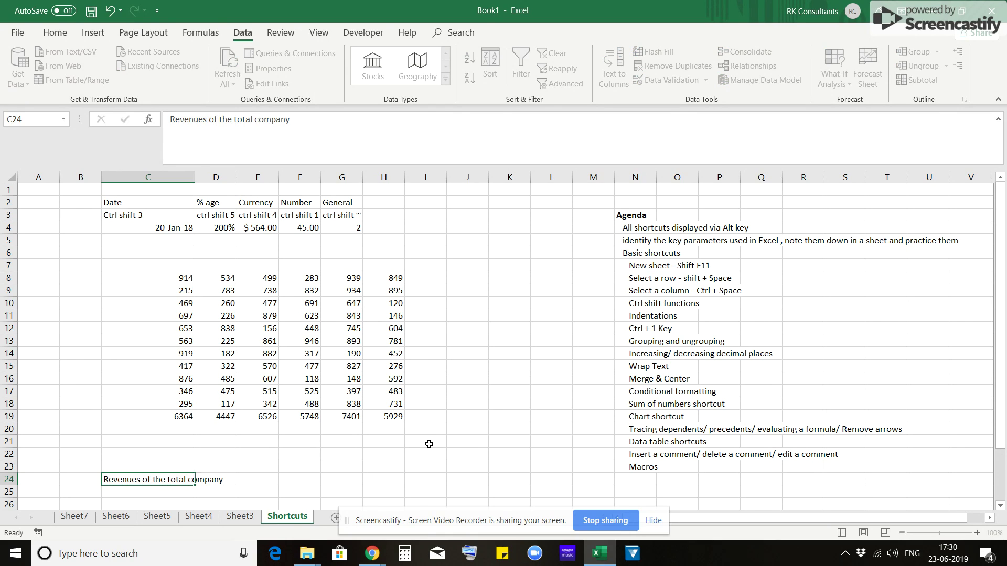
{"action": "key", "text": "ctrl+Return"}
Enter 4500 in D24, beside the revenues label, and apply the currency format
{"action": "key", "text": "Right"}
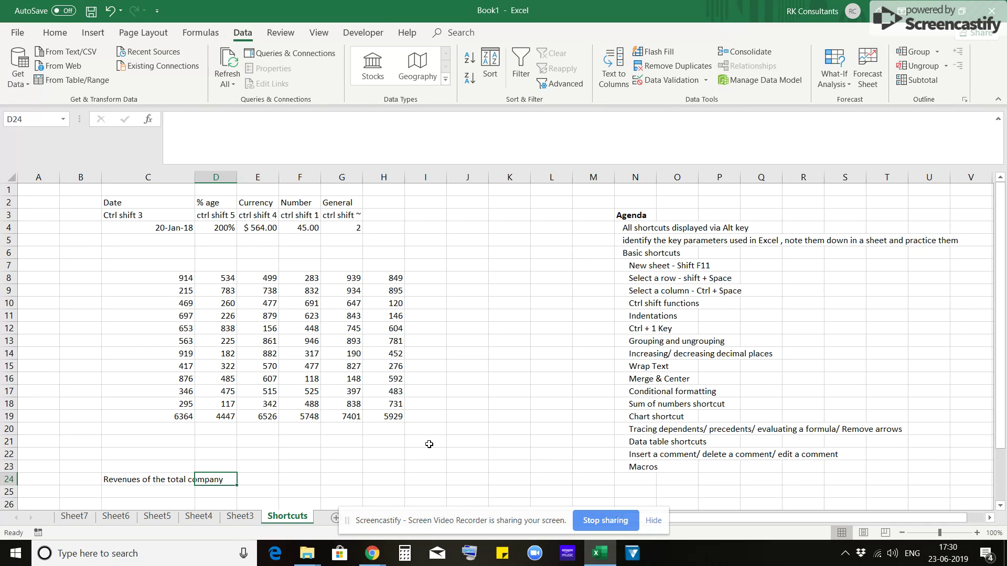
{"action": "type", "text": "4500"}
{"action": "key", "text": "Return"}
{"action": "key", "text": "Up"}
{"action": "key", "text": "ctrl+shift+4"}
Decrease the decimals of the currency amount in D24 by two places to show whole dollars
{"action": "type", "text": "h9h9"}
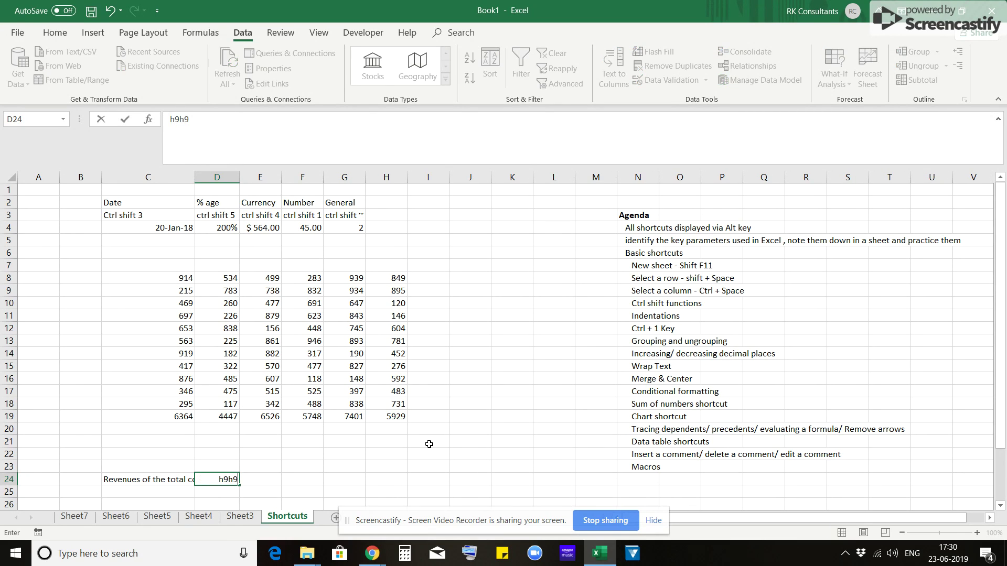
{"action": "key", "text": "Escape"}
{"action": "key", "text": "alt+h"}
{"action": "key", "text": "9"}
{"action": "key", "text": "alt+h"}
{"action": "key", "text": "9"}
Try wrapping the revenues label in C24 within its column, and undo the wrapping
{"action": "key", "text": "Left"}
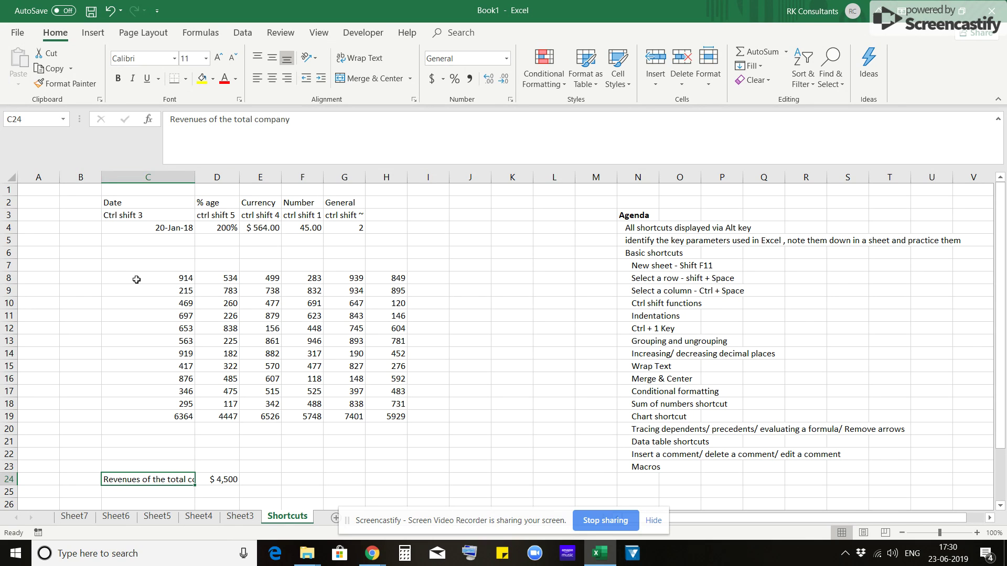
{"action": "left_click", "coordinate": [141, 175]}
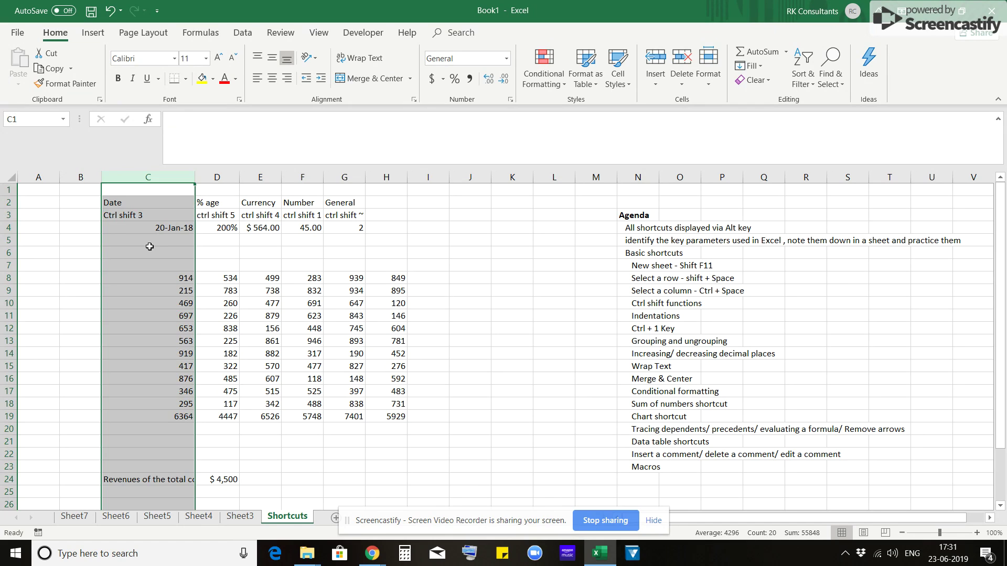
{"action": "left_click", "coordinate": [146, 482]}
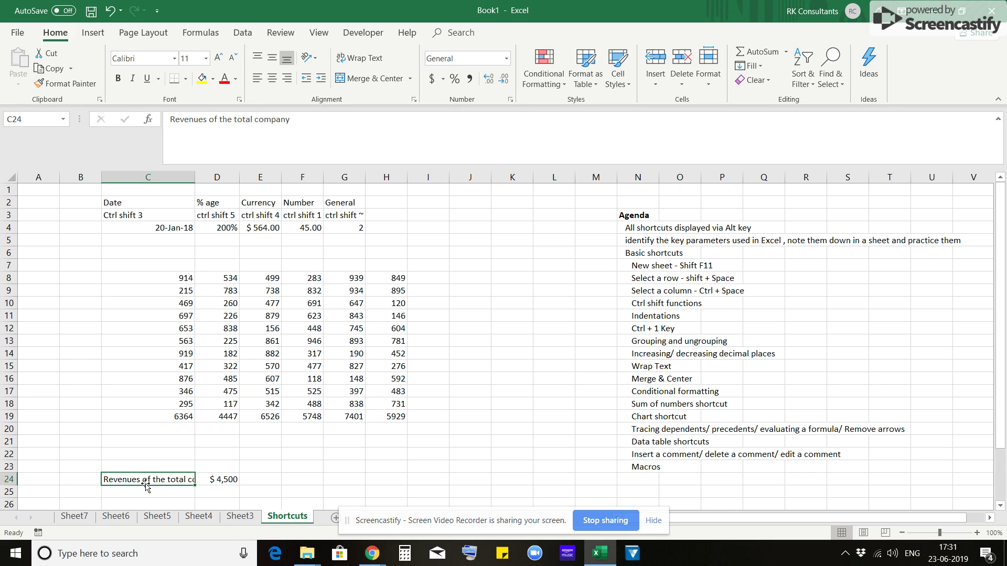
{"action": "key", "text": "alt+h"}
{"action": "key", "text": "w"}
{"action": "key", "text": "Right"}
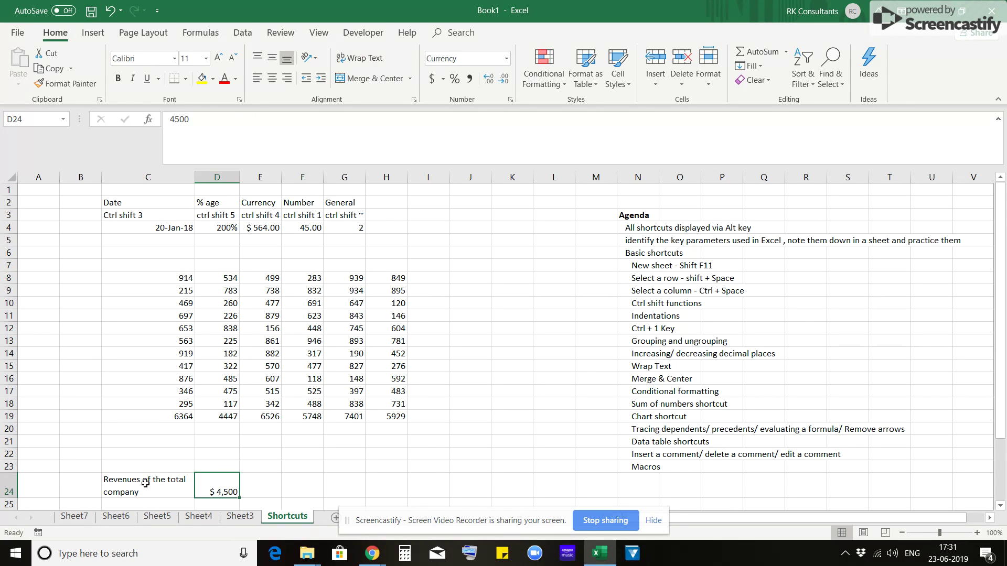
{"action": "key", "text": "Left"}
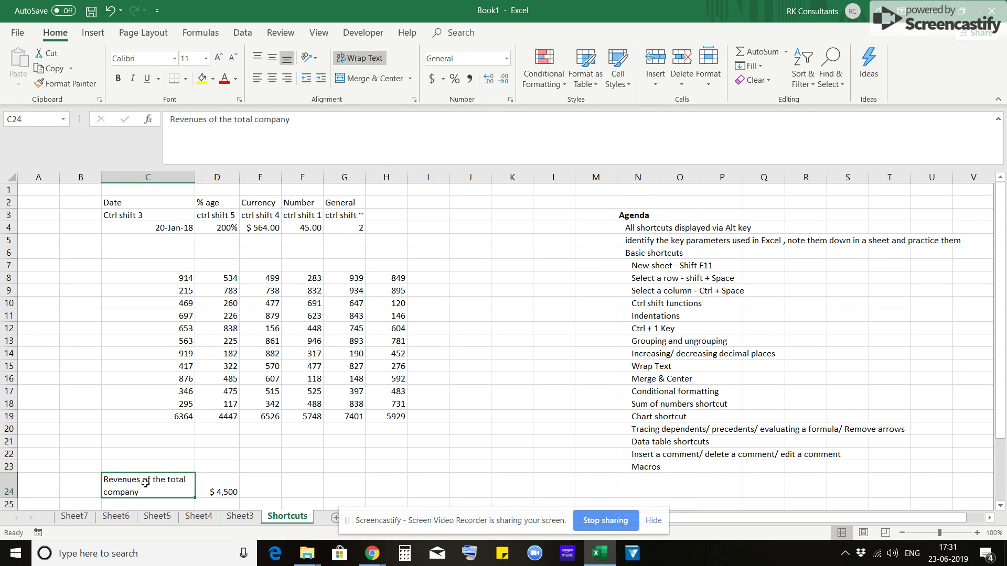
{"action": "key", "text": "ctrl+z"}
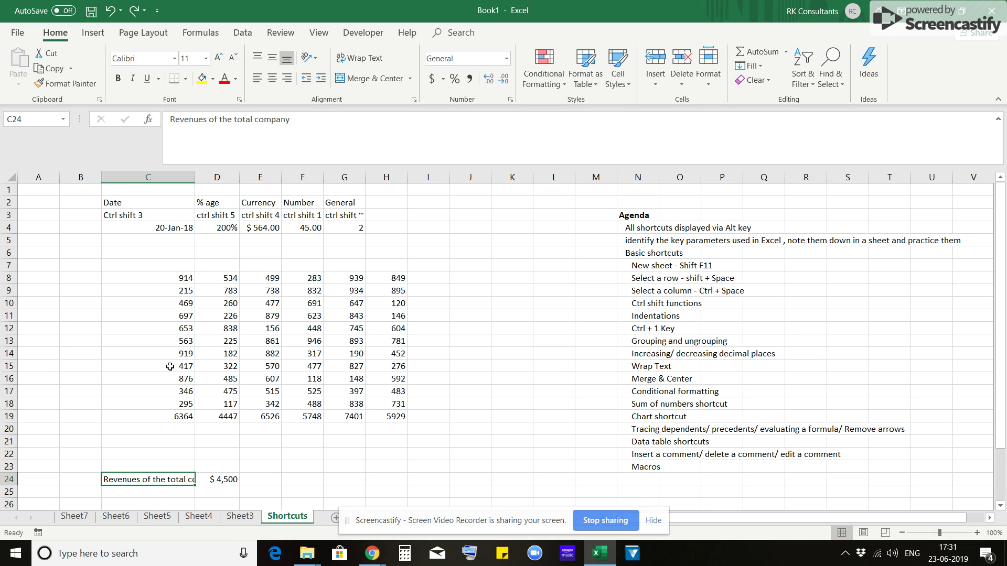
Try autofitting column C to the full revenues label, and narrow the column again
{"action": "double_click", "coordinate": [196, 177]}
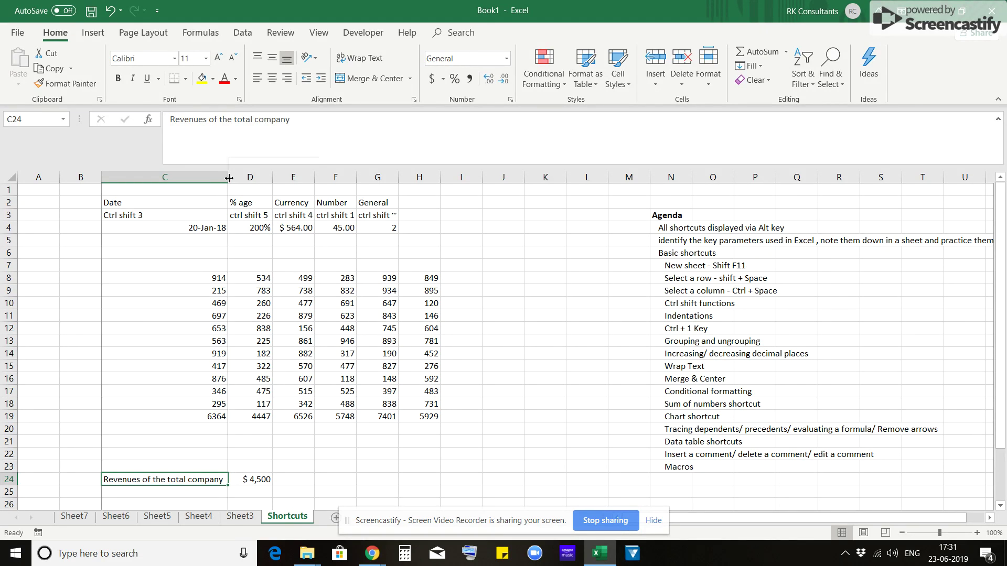
{"action": "left_click_drag", "start_coordinate": [229, 179], "coordinate": [193, 179]}
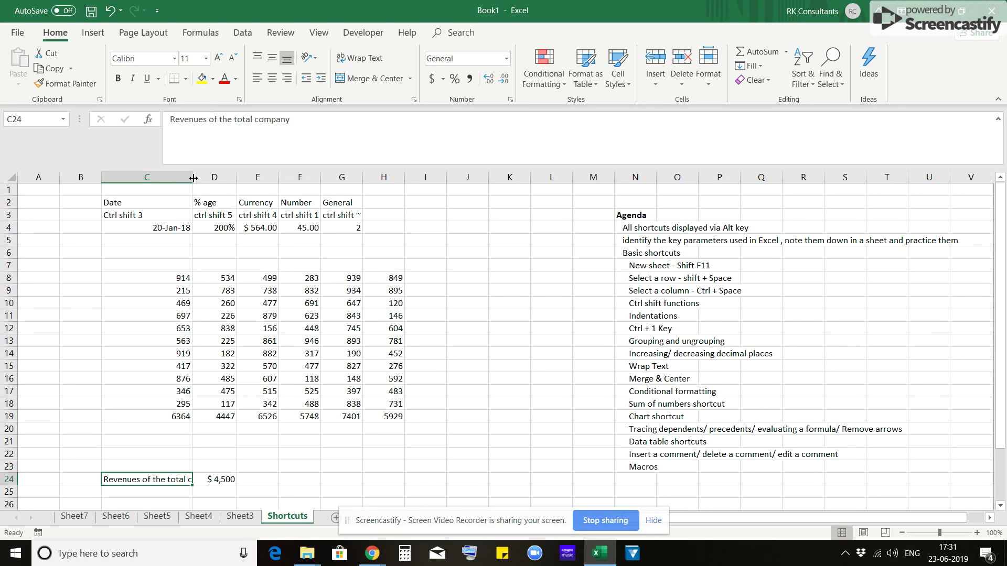
Set the width of columns C through H to 12
{"action": "key", "text": "ctrl+Up"}
{"action": "key", "text": "ctrl+Up"}
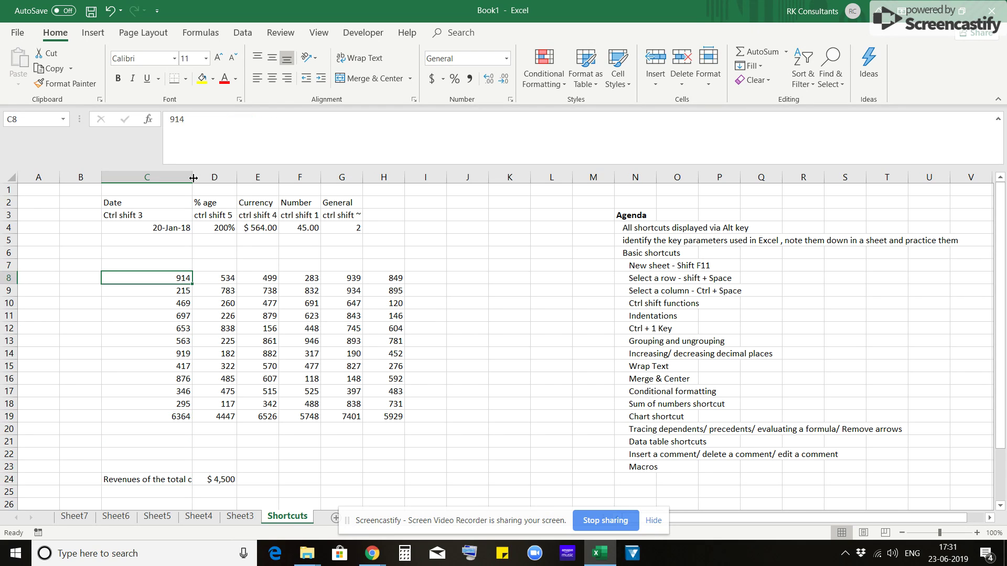
{"action": "key", "text": "ctrl+space"}
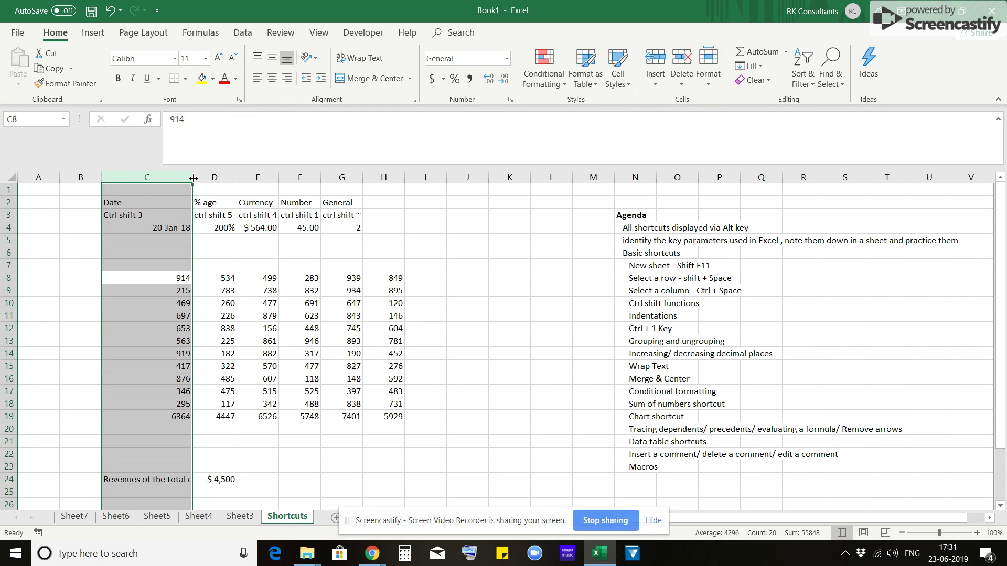
{"action": "key", "text": "ctrl+shift+Right"}
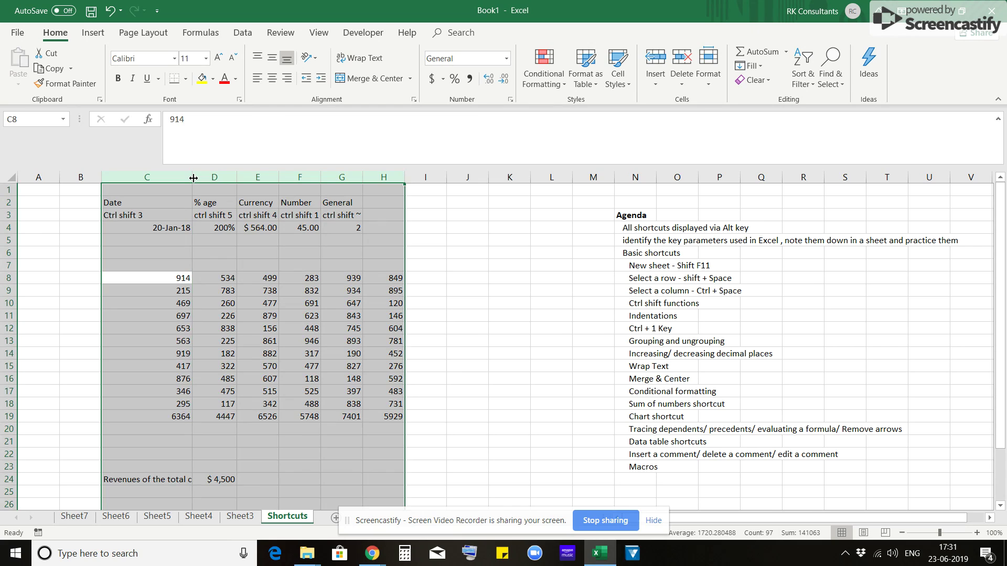
{"action": "key", "text": "alt+h"}
{"action": "key", "text": "o"}
{"action": "key", "text": "w"}
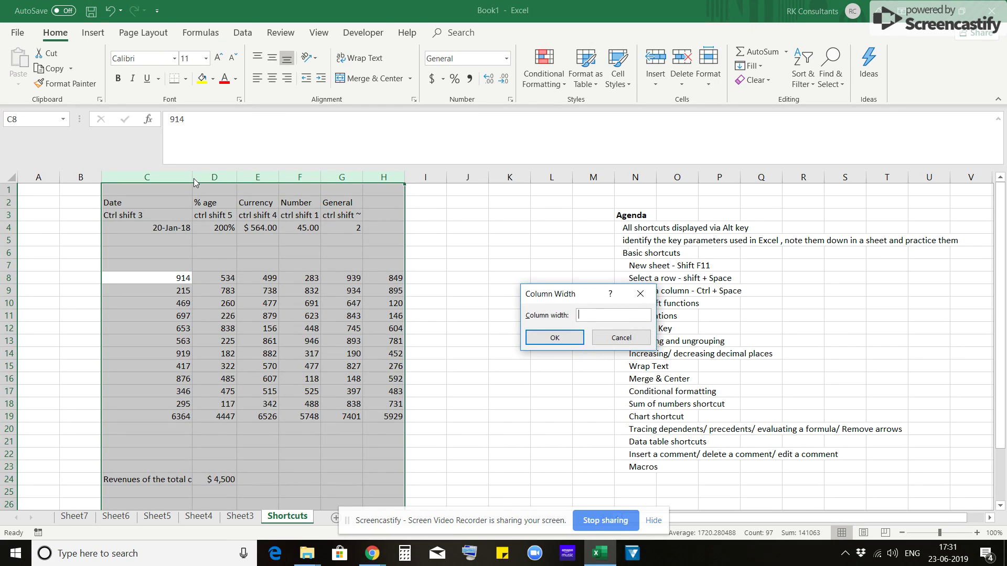
{"action": "type", "text": "12"}
{"action": "key", "text": "Return"}
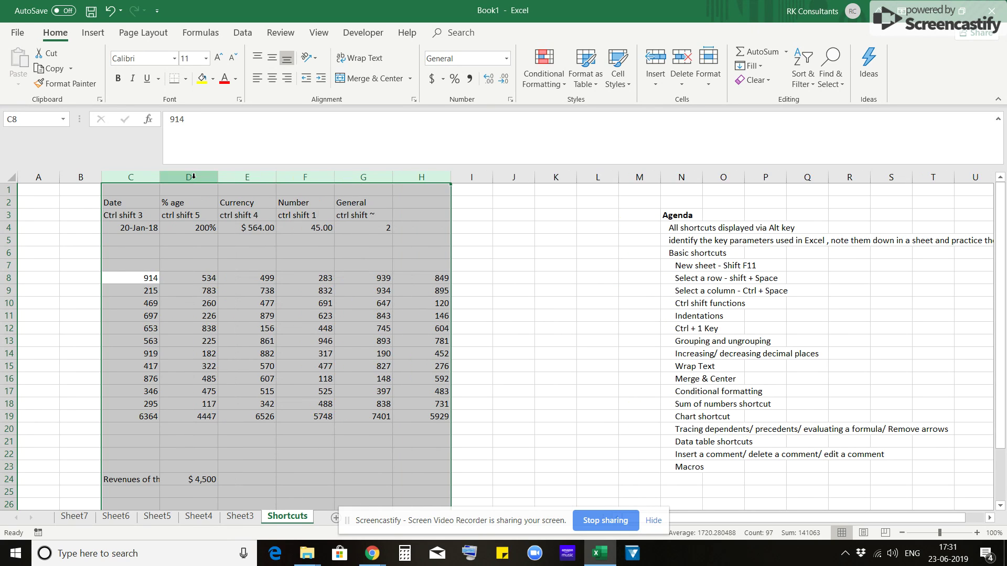
{"action": "key", "text": "Left"}
{"action": "key", "text": "Right"}
{"action": "key", "text": "Right"}
{"action": "key", "text": "ctrl+space"}
{"action": "key", "text": "ctrl+Right"}
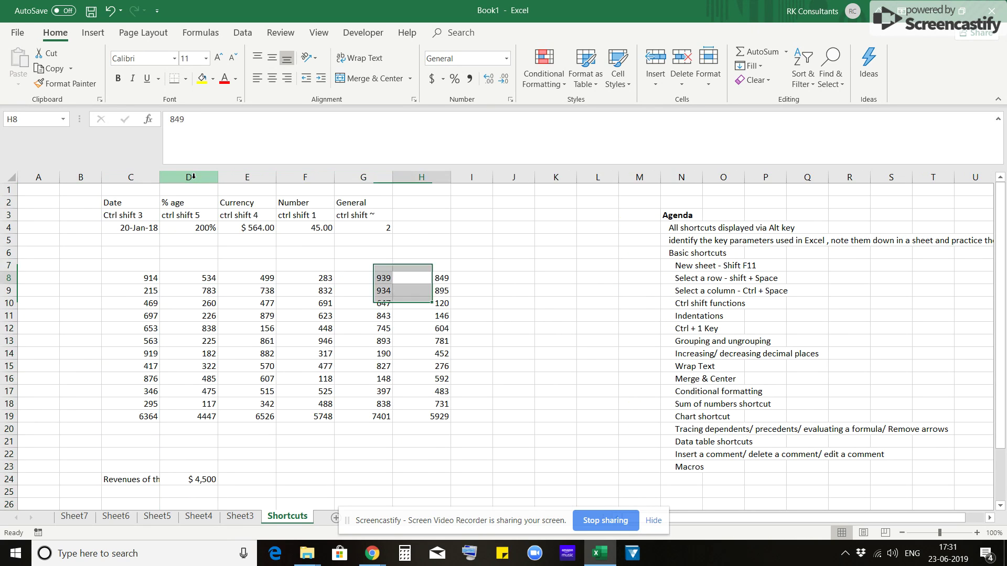
{"action": "key", "text": "ctrl+Left"}
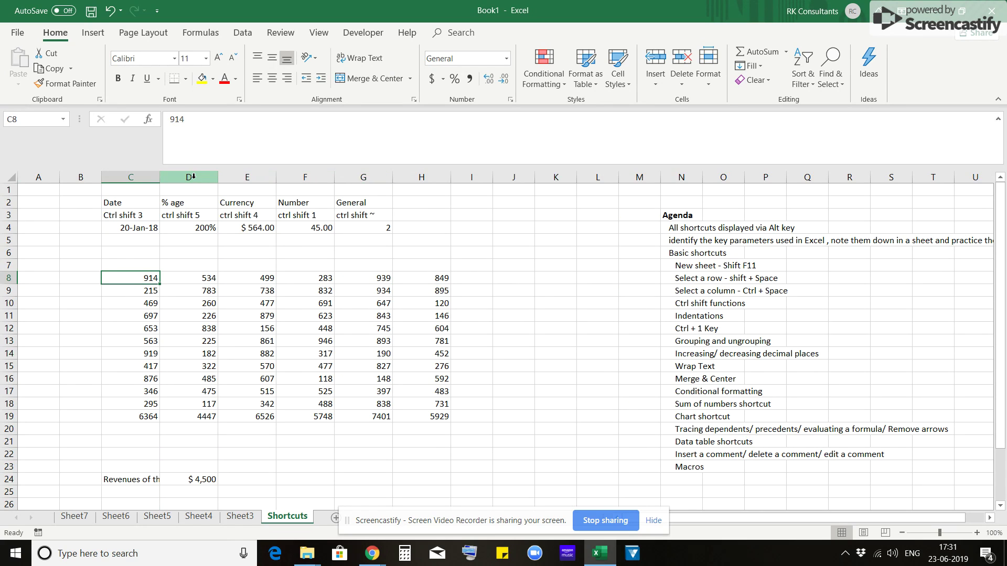
{"action": "key", "text": "ctrl+Down"}
{"action": "key", "text": "ctrl+Down"}
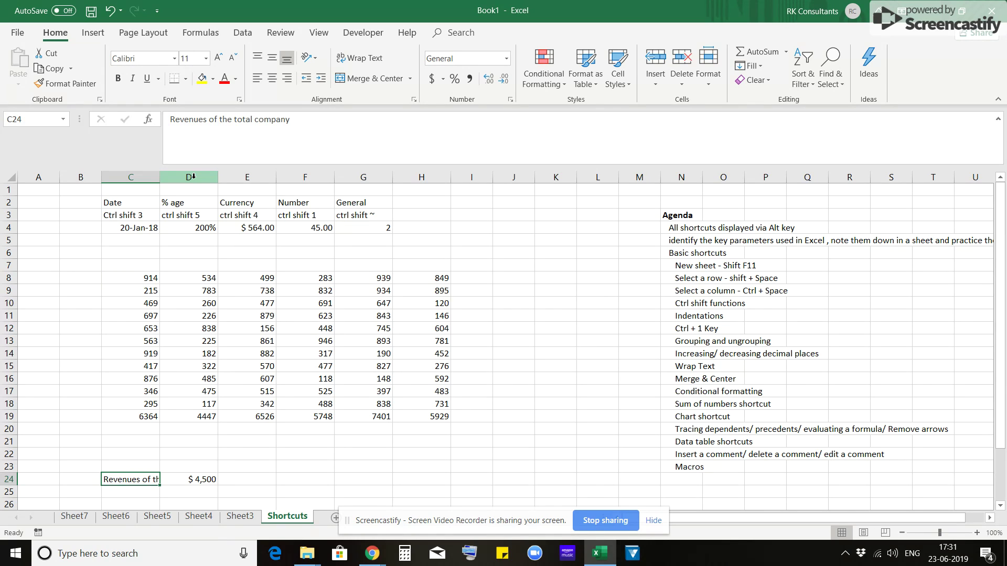
Enter the heading "Numbers generated randomly" in C7, directly above the number table
{"action": "key", "text": "Up"}
{"action": "key", "text": "Up"}
{"action": "key", "text": "Up"}
{"action": "key", "text": "Up"}
{"action": "key", "text": "Up"}
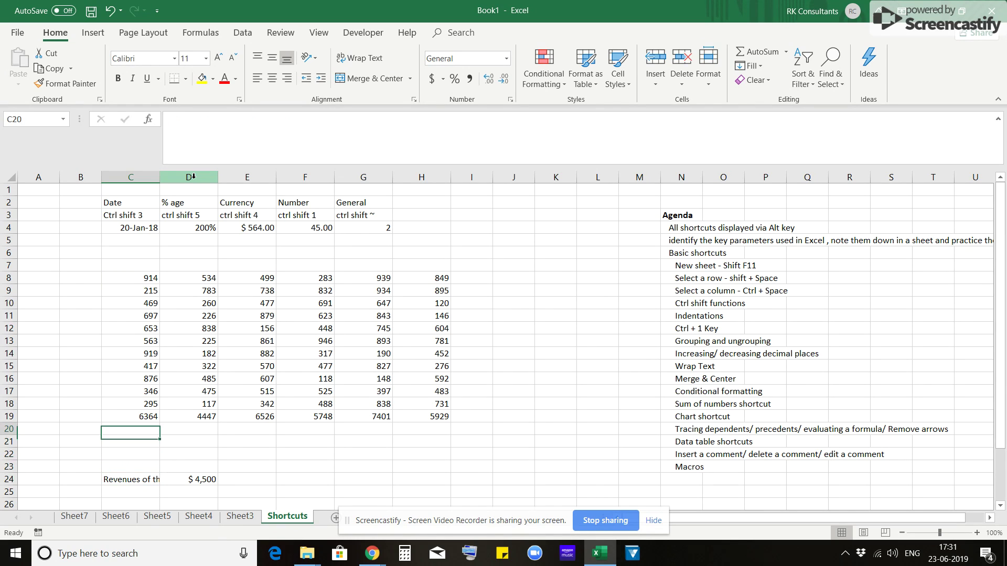
{"action": "key", "text": "ctrl+Up"}
{"action": "key", "text": "Up"}
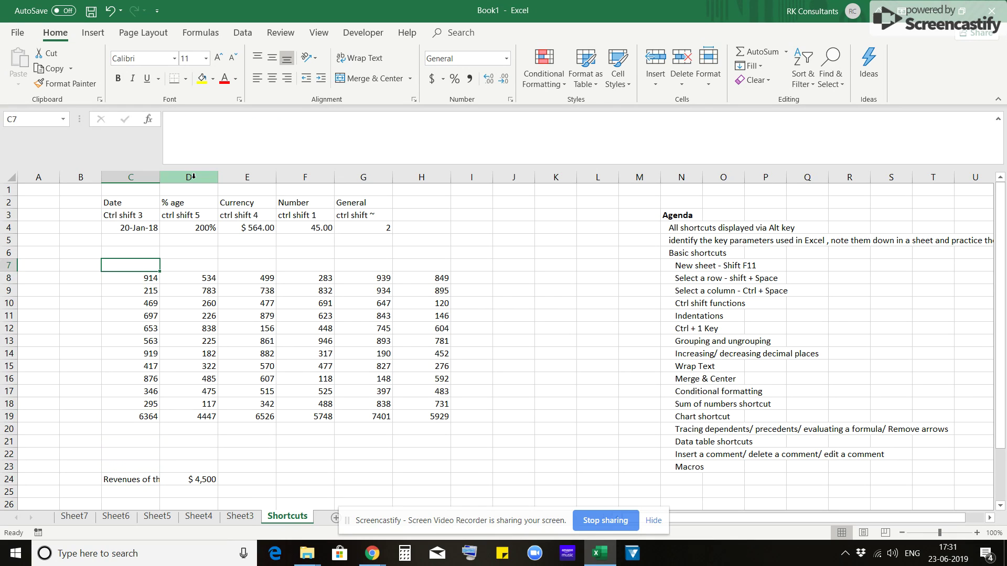
{"action": "type", "text": "Numbers"}
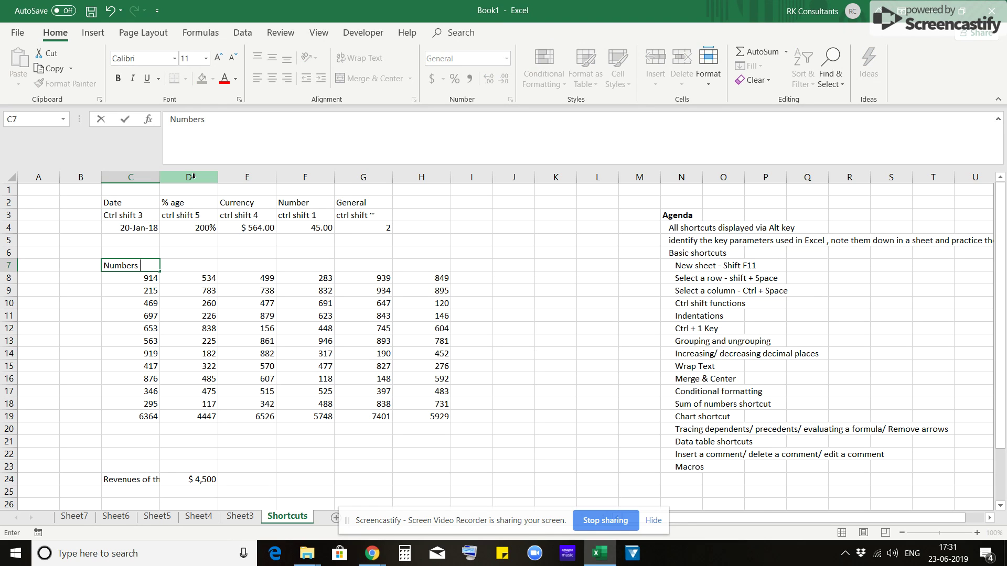
{"action": "key", "text": "Escape"}
{"action": "type", "text": "Numbers generated randomly"}
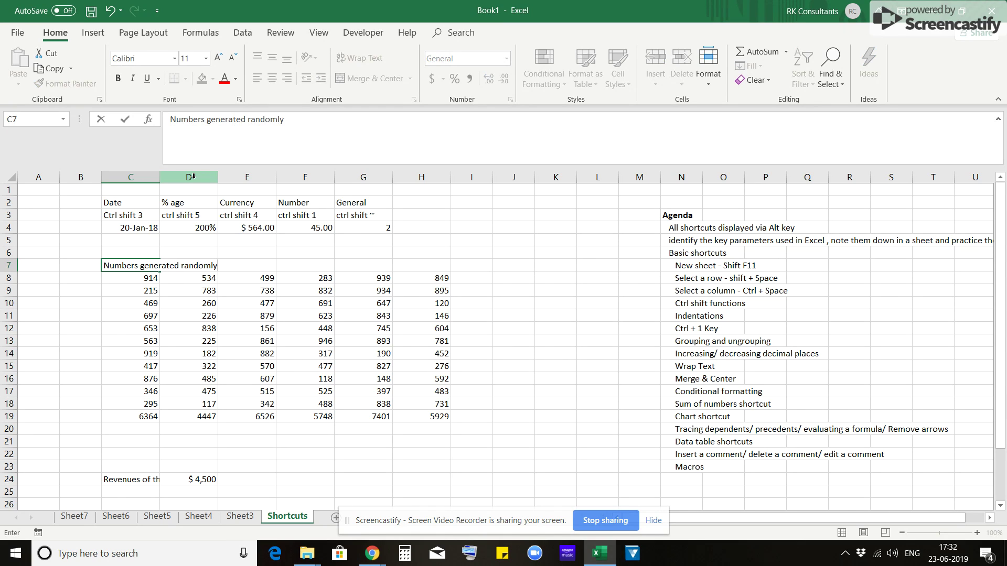
{"action": "key", "text": "Return"}
{"action": "key", "text": "Up"}
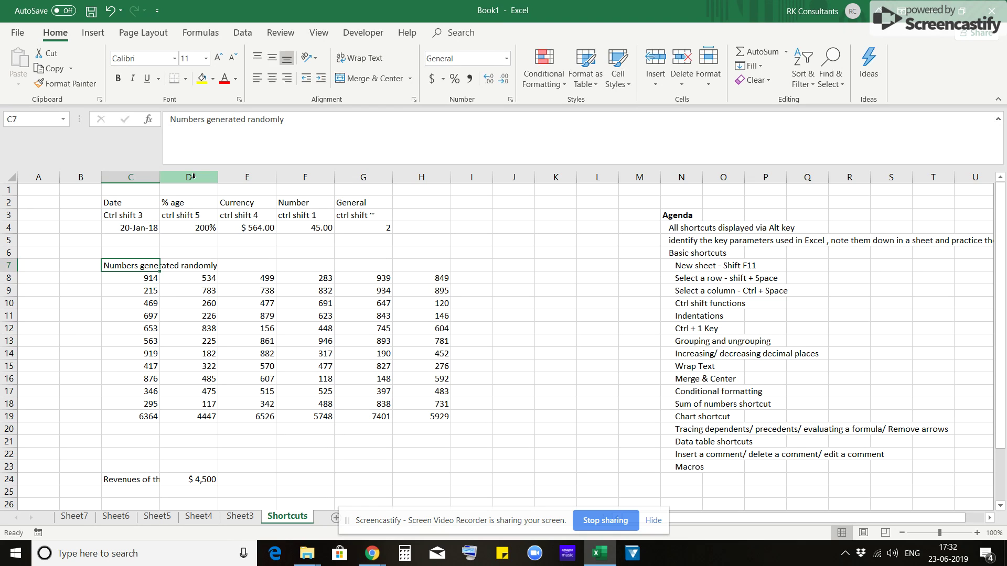
{"action": "key", "text": "Right"}
{"action": "key", "text": "Left"}
{"action": "key", "text": "Right"}
{"action": "key", "text": "Right"}
{"action": "key", "text": "Right"}
{"action": "key", "text": "Right"}
{"action": "key", "text": "Right"}
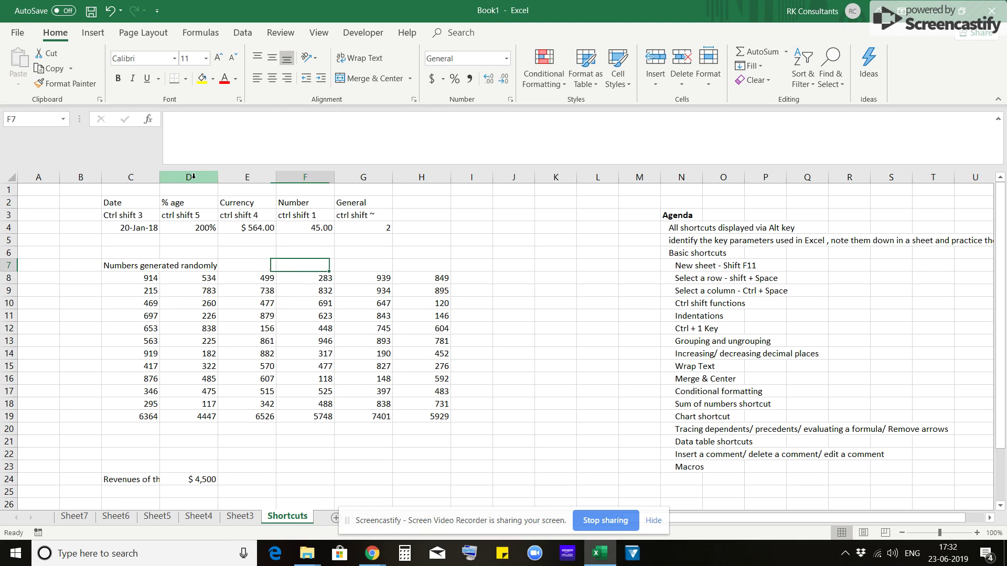
{"action": "key", "text": "Left"}
{"action": "key", "text": "Left"}
{"action": "key", "text": "Left"}
{"action": "key", "text": "Left"}
{"action": "key", "text": "Left"}
Try merging and centering the heading across C7:H7, and undo the merge
{"action": "key", "text": "shift+Right"}
{"action": "key", "text": "shift+Right"}
{"action": "key", "text": "shift+Right"}
{"action": "key", "text": "shift+Right"}
{"action": "key", "text": "shift+Right"}
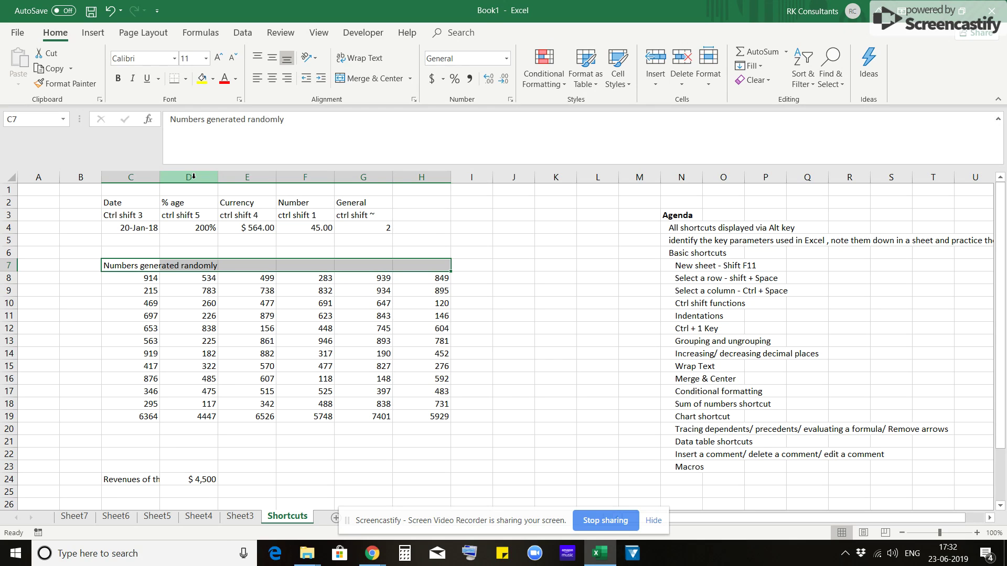
{"action": "key", "text": "alt+h"}
{"action": "key", "text": "m"}
{"action": "key", "text": "c"}
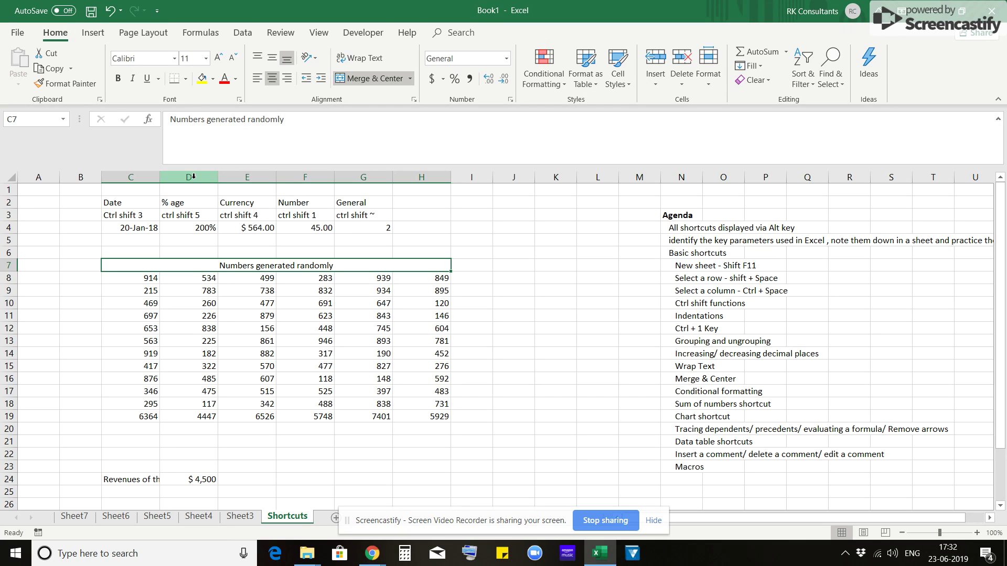
{"action": "key", "text": "ctrl+z"}
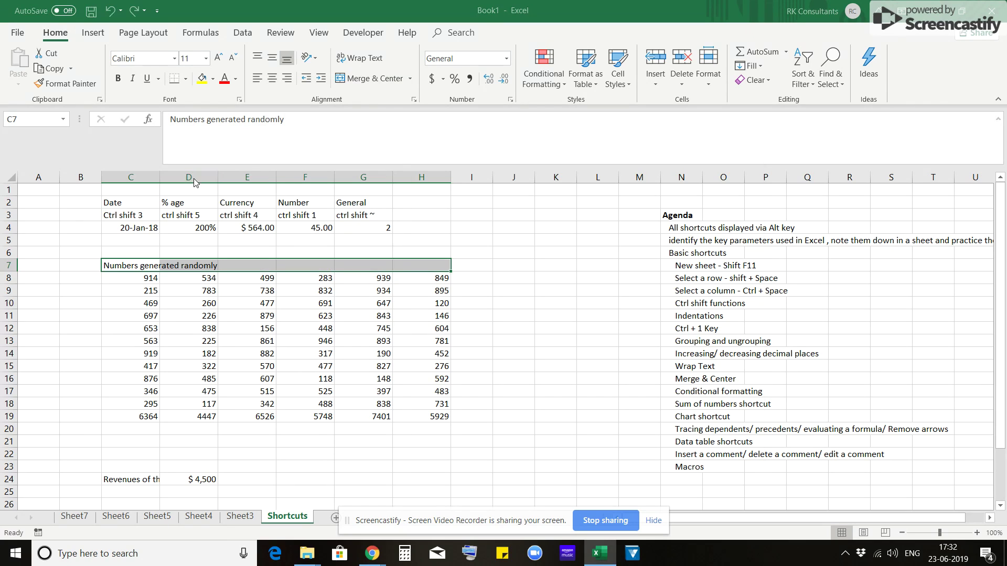
Try setting the horizontal alignment of heading cells C7:H7 to Center, and undo the alignment
{"action": "key", "text": "ctrl+1"}
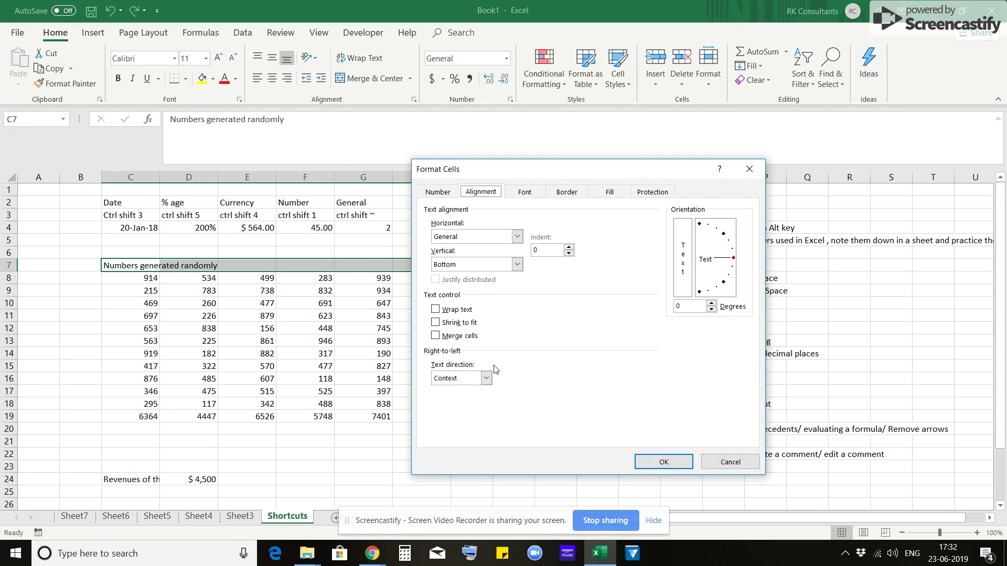
{"action": "left_click", "coordinate": [486, 378]}
{"action": "left_click", "coordinate": [486, 378]}
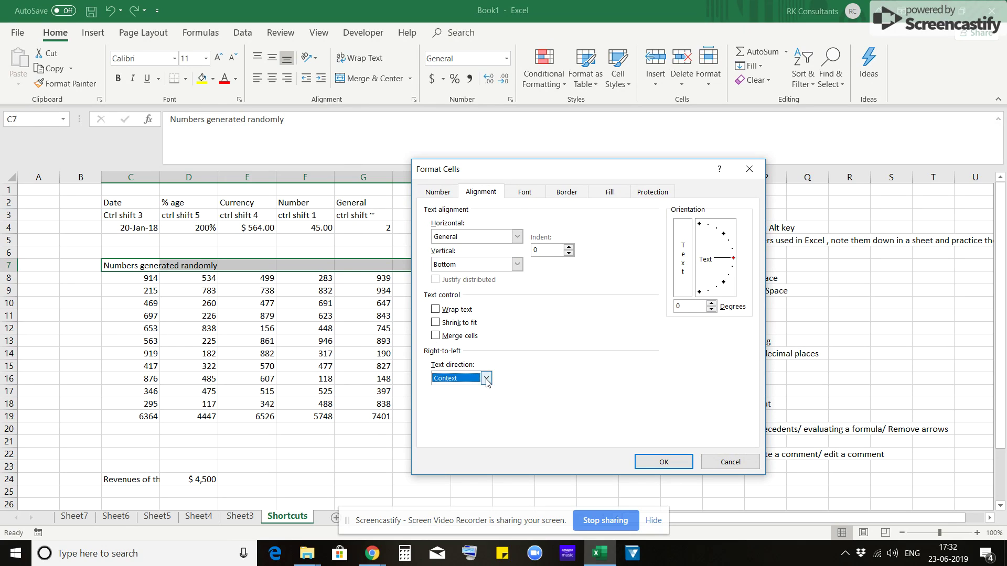
{"action": "left_click", "coordinate": [517, 234]}
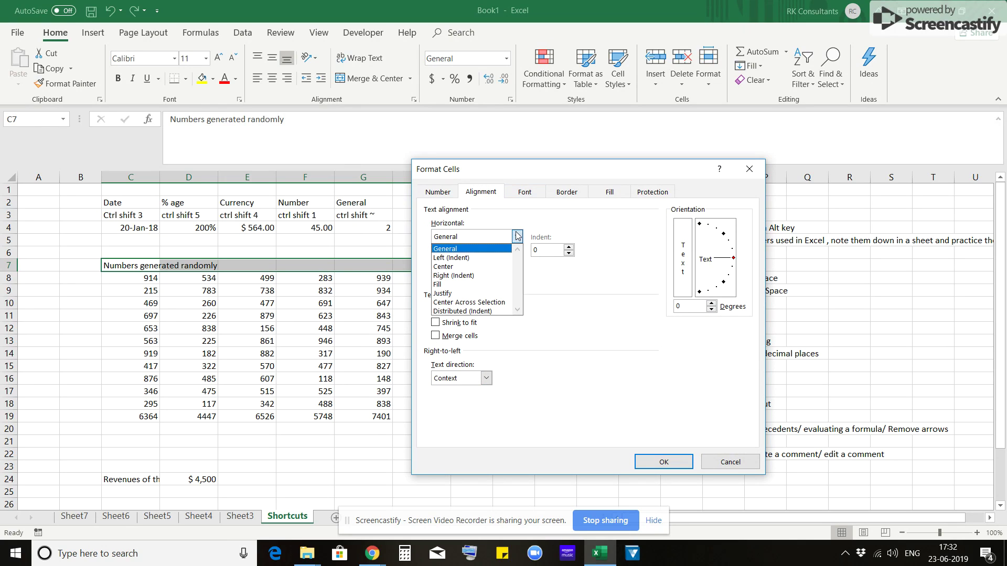
{"action": "left_click", "coordinate": [481, 266]}
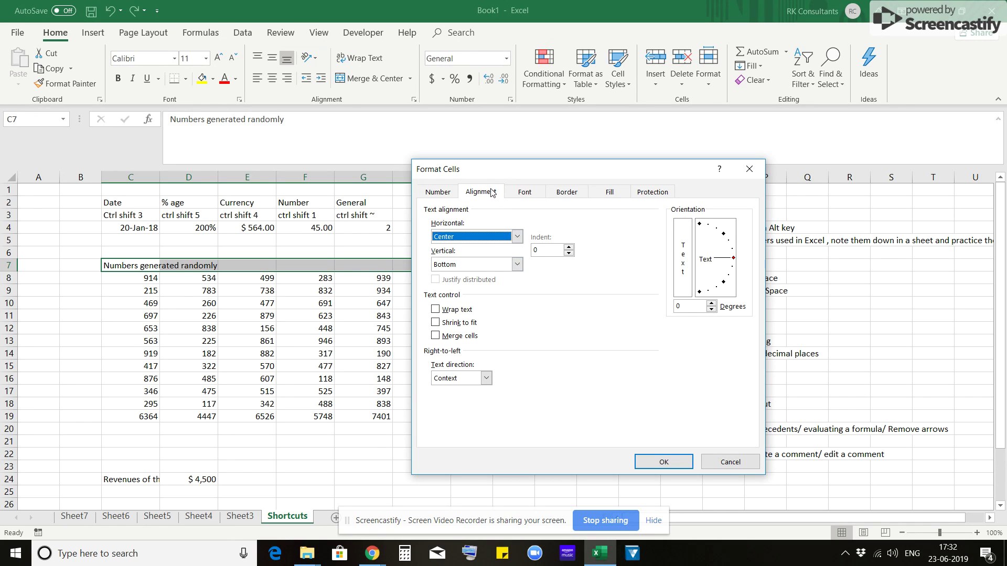
{"action": "left_click", "coordinate": [646, 459]}
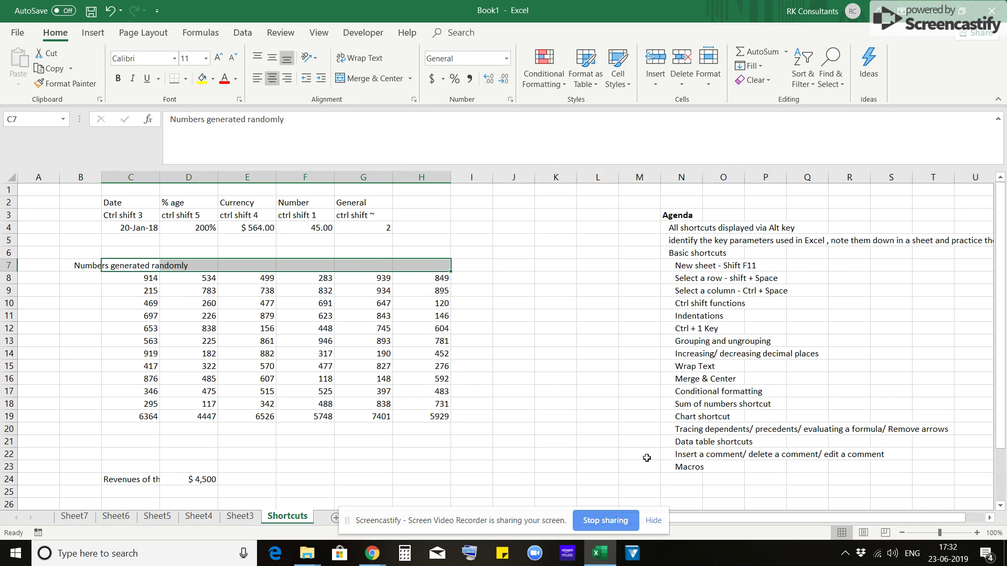
{"action": "key", "text": "Left"}
{"action": "key", "text": "Right"}
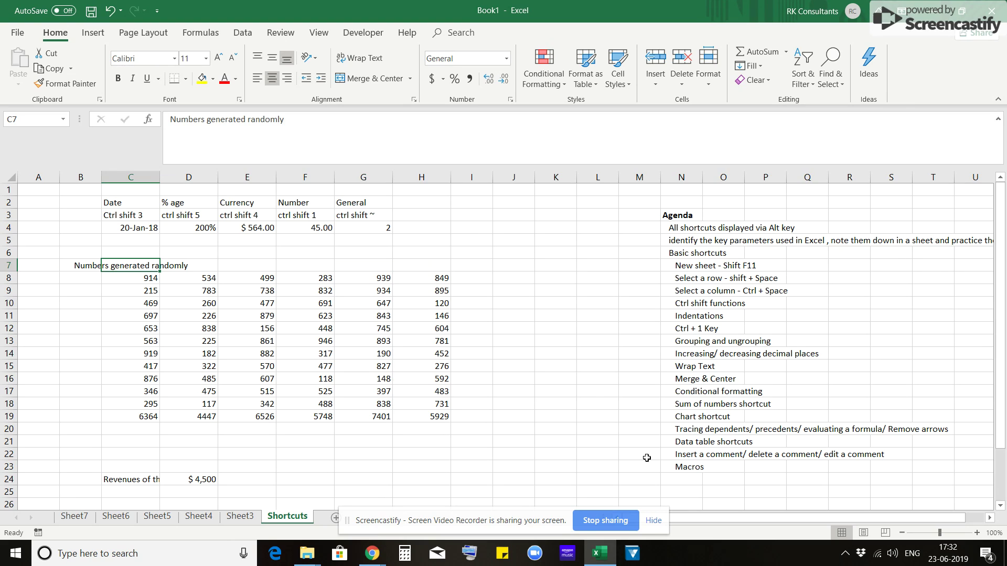
{"action": "key", "text": "ctrl+z"}
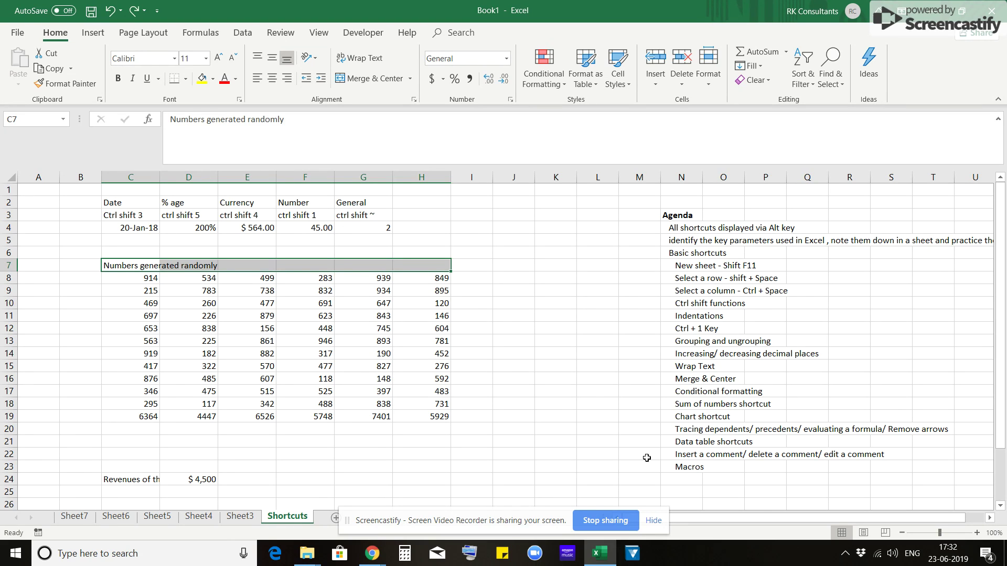
Set the horizontal alignment of heading cells C7:H7 to Center Across Selection
{"action": "key", "text": "ctrl+1"}
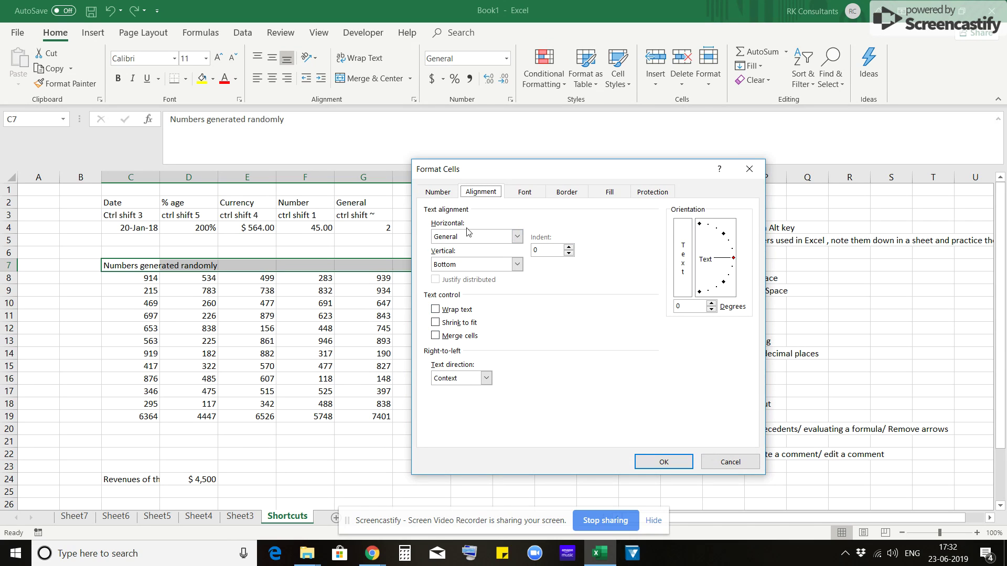
{"action": "left_click", "coordinate": [445, 190]}
{"action": "left_click", "coordinate": [479, 192]}
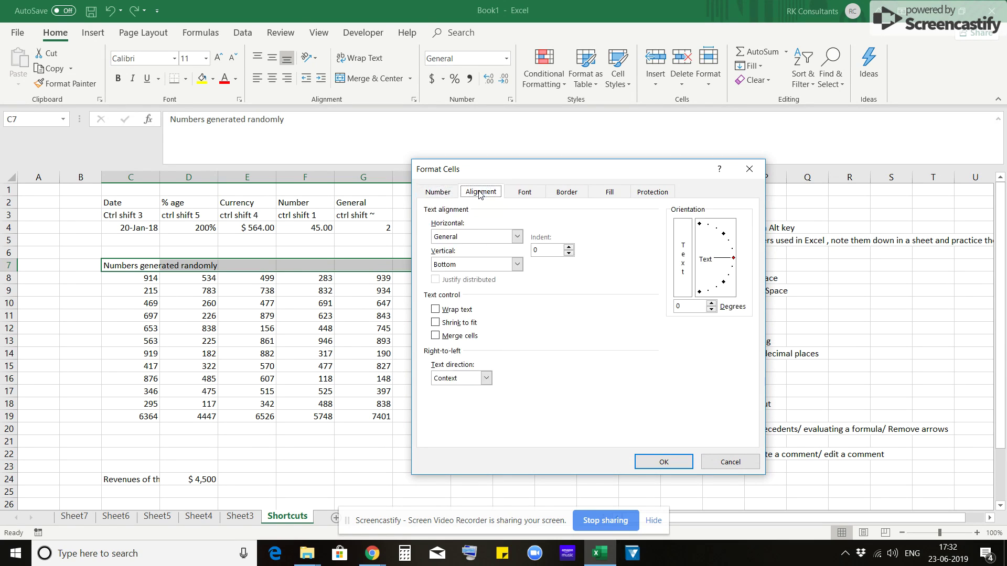
{"action": "left_click", "coordinate": [515, 237]}
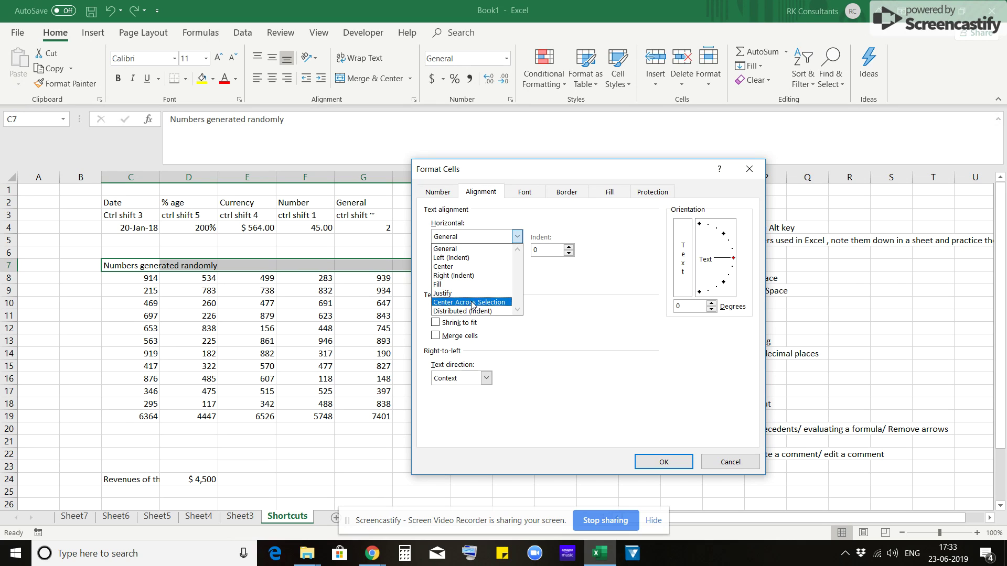
{"action": "left_click", "coordinate": [472, 303]}
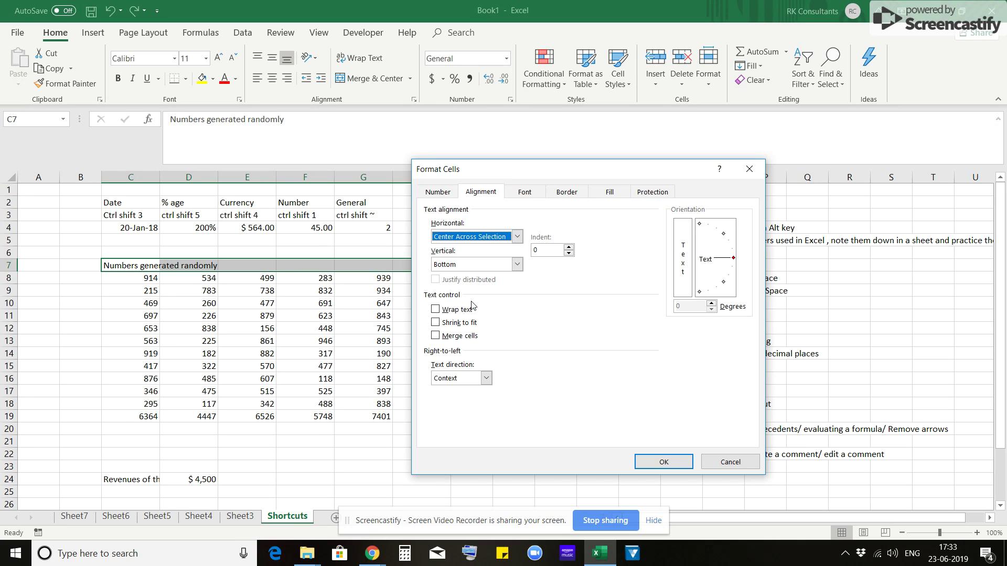
{"action": "left_click", "coordinate": [654, 461]}
Move back and forth through the cells of row 7 to examine how the centered heading occupies them
{"action": "key", "text": "Left"}
{"action": "key", "text": "Right"}
{"action": "key", "text": "Right"}
{"action": "key", "text": "Right"}
{"action": "key", "text": "Right"}
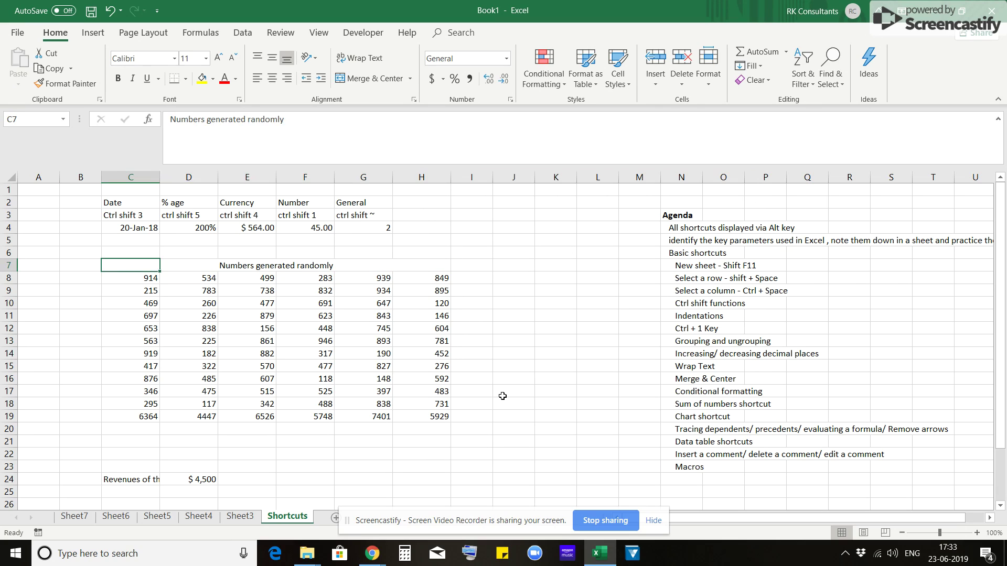
{"action": "key", "text": "Left"}
{"action": "key", "text": "Left"}
{"action": "key", "text": "Left"}
{"action": "key", "text": "Left"}
{"action": "key", "text": "Right"}
{"action": "key", "text": "Right"}
{"action": "key", "text": "Right"}
{"action": "key", "text": "Right"}
{"action": "key", "text": "Right"}
{"action": "key", "text": "Right"}
{"action": "key", "text": "Left"}
{"action": "key", "text": "Left"}
{"action": "key", "text": "Left"}
{"action": "key", "text": "Left"}
{"action": "key", "text": "Left"}
Undo the Center Across Selection alignment, then try selecting a column with C7:H7 merged and centered, and undo the merge
{"action": "key", "text": "ctrl+z"}
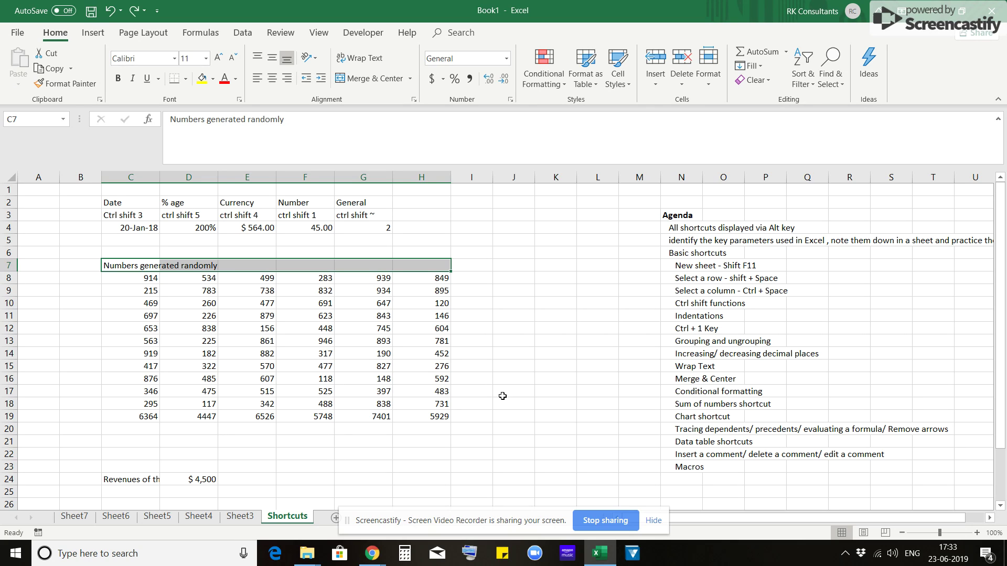
{"action": "key", "text": "ctrl+y"}
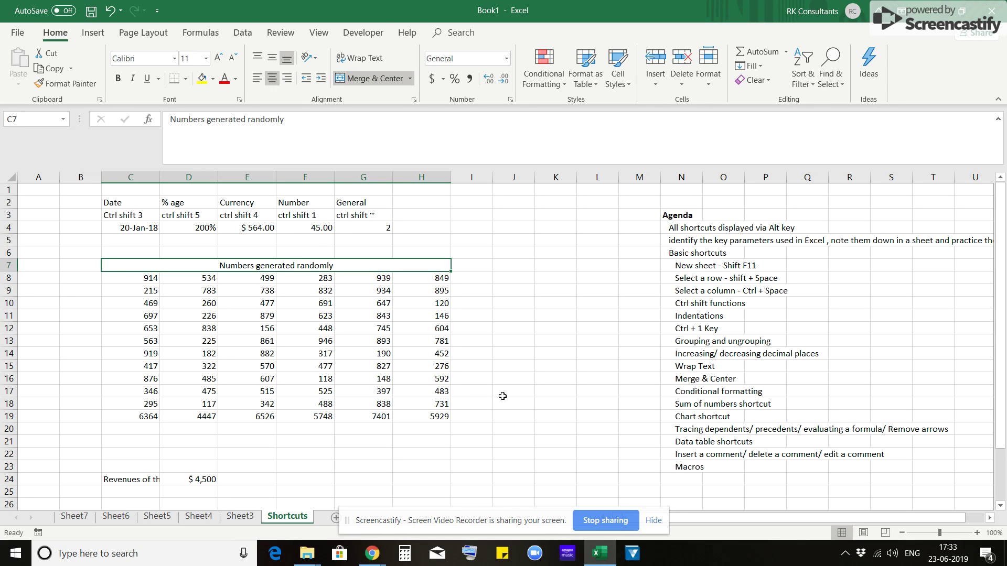
{"action": "key", "text": "ctrl+space"}
{"action": "key", "text": "ctrl+space"}
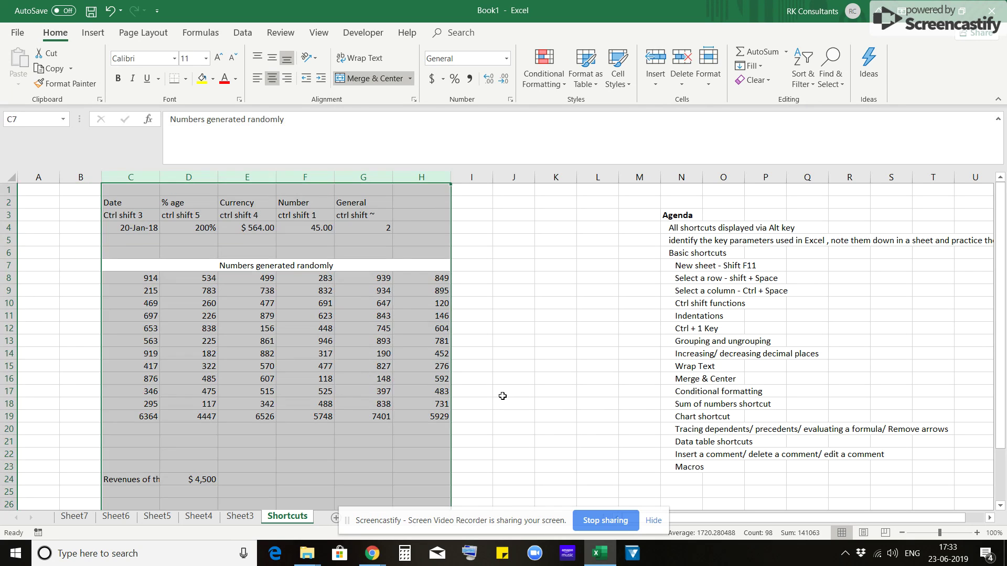
{"action": "key", "text": "Left"}
{"action": "key", "text": "Right"}
{"action": "key", "text": "ctrl+z"}
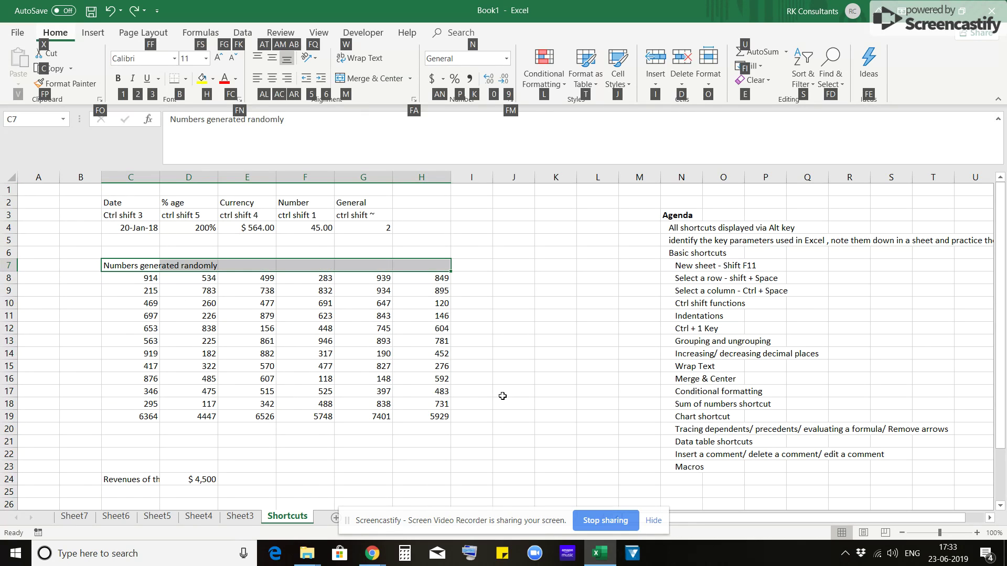
Center the heading over C7:H7 without merging by applying the Center Across Selection alignment
{"action": "key", "text": "ctrl+1"}
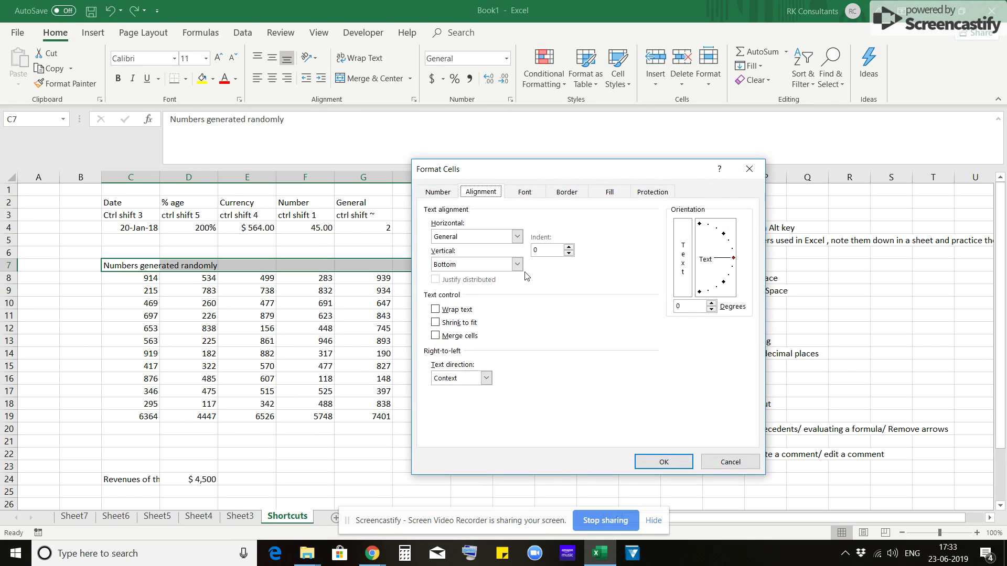
{"action": "left_click", "coordinate": [517, 237]}
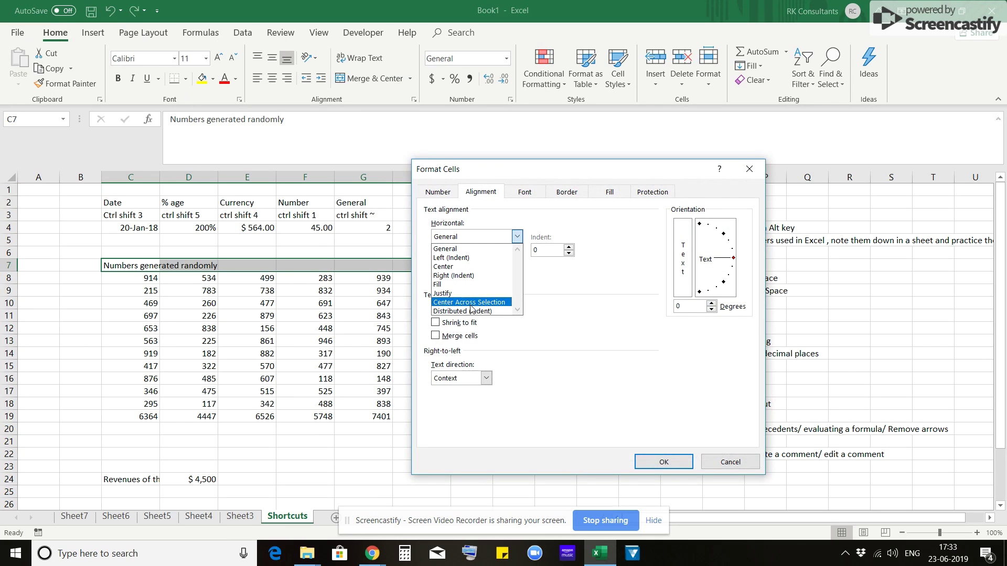
{"action": "left_click", "coordinate": [470, 302]}
{"action": "key", "text": "Return"}
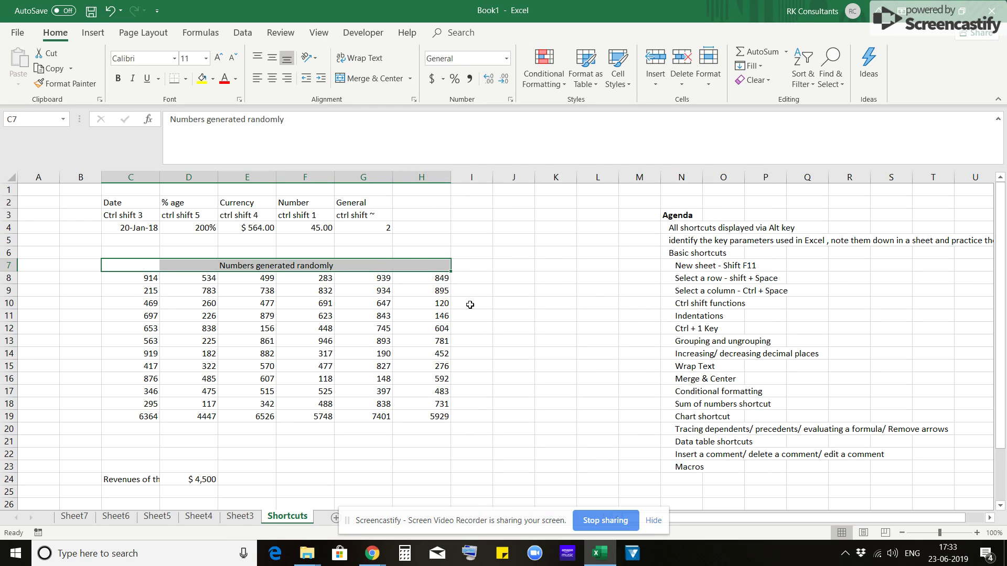
Examine column selection beneath the unmerged heading by selecting columns D and F individually
{"action": "key", "text": "Right"}
{"action": "key", "text": "Right"}
{"action": "key", "text": "Left"}
{"action": "key", "text": "Down"}
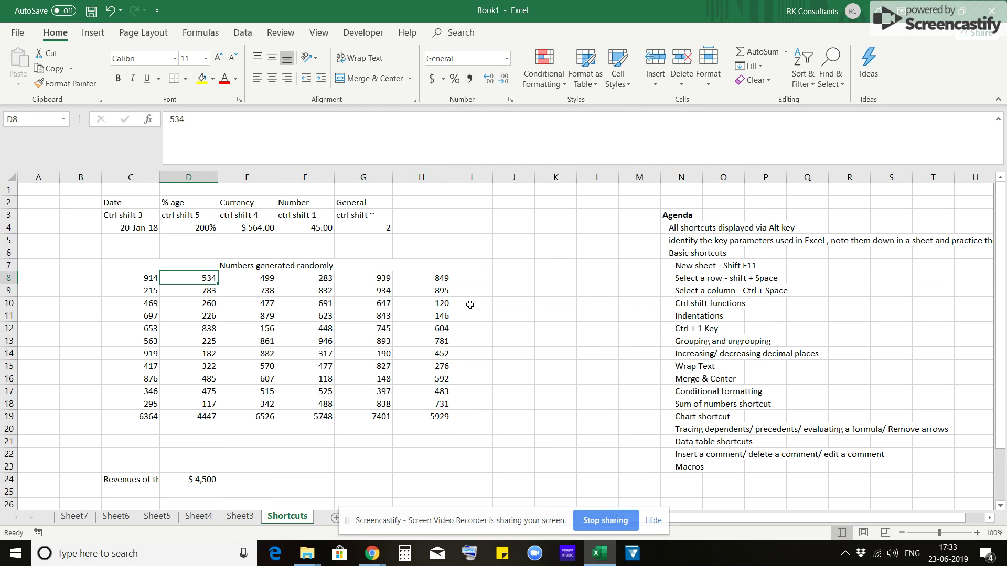
{"action": "key", "text": "ctrl+space"}
{"action": "key", "text": "Right"}
{"action": "key", "text": "Right"}
{"action": "key", "text": "ctrl+space"}
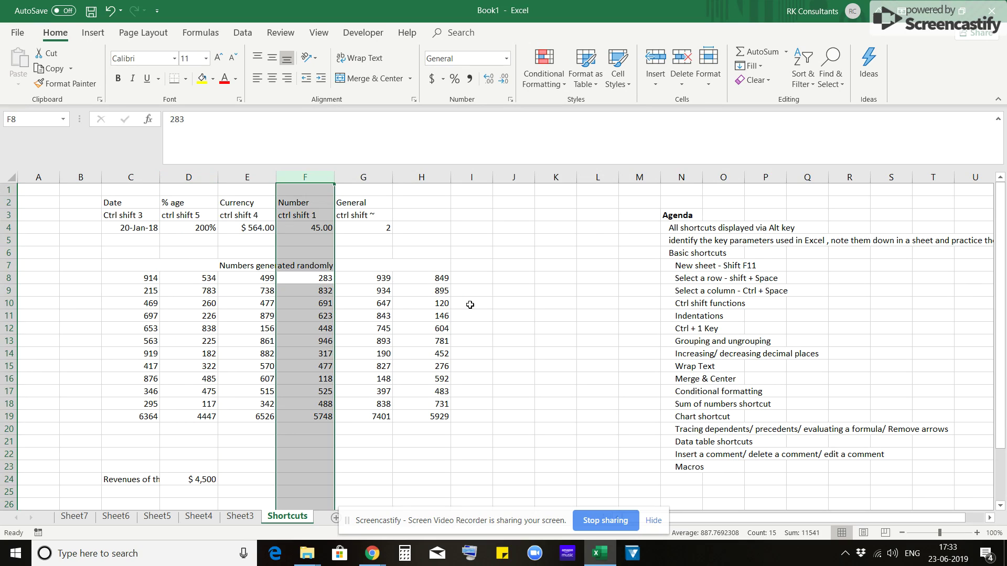
{"action": "key", "text": "Left"}
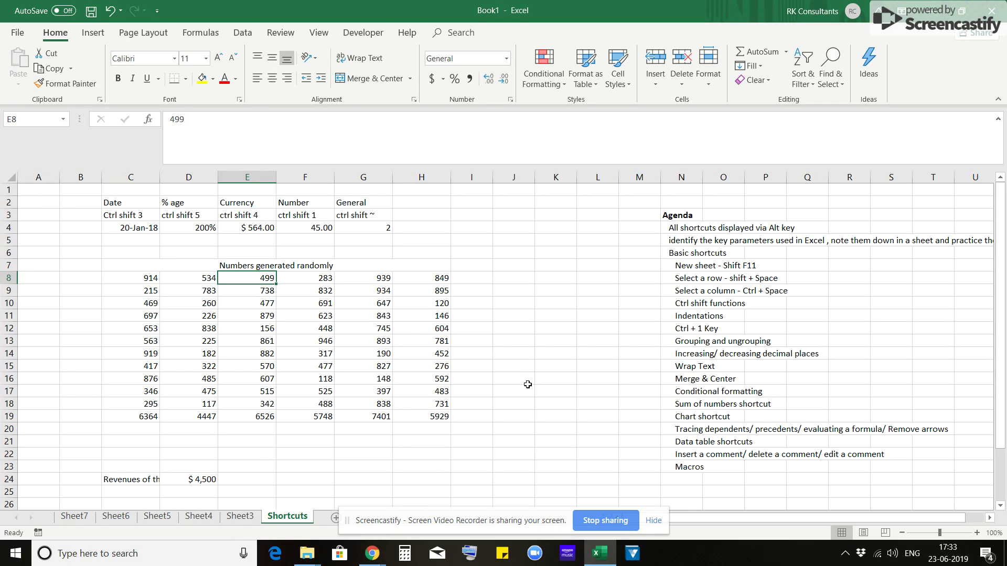
Enter the logical value False in D21, two rows below the column totals
{"action": "key", "text": "ctrl+Left"}
{"action": "key", "text": "ctrl+Down"}
{"action": "key", "text": "ctrl+Down"}
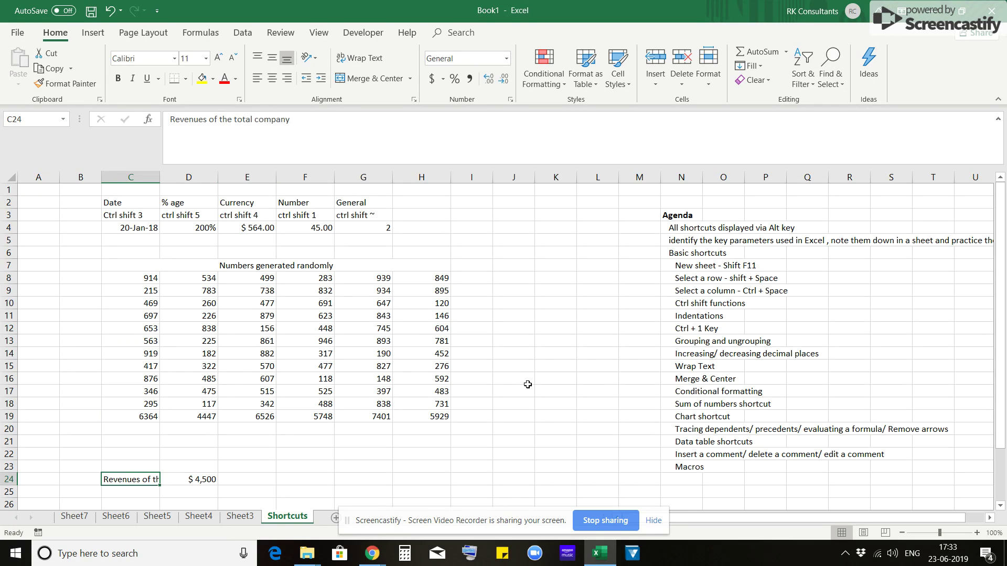
{"action": "key", "text": "Up"}
{"action": "key", "text": "Up"}
{"action": "key", "text": "Up"}
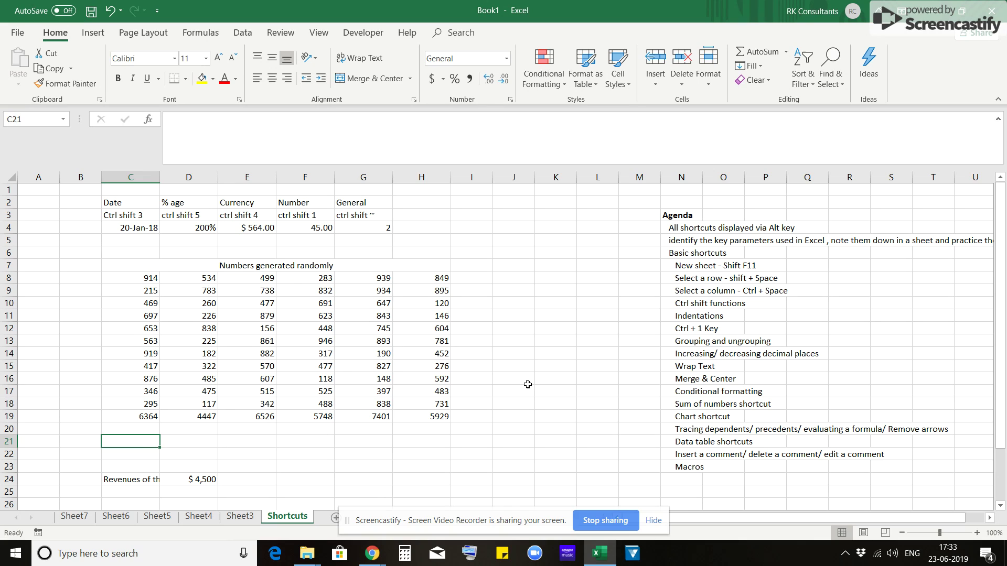
{"action": "key", "text": "Right"}
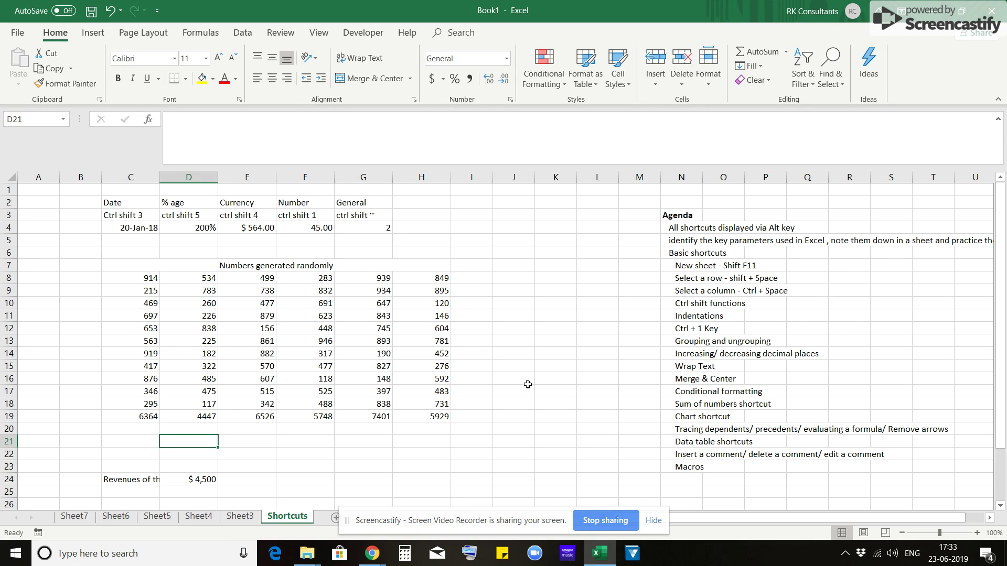
{"action": "key", "text": "Down"}
{"action": "key", "text": "Up"}
{"action": "key", "text": "Left"}
{"action": "key", "text": "Right"}
{"action": "type", "text": "True"}
{"action": "key", "text": "Escape"}
{"action": "type", "text": "False"}
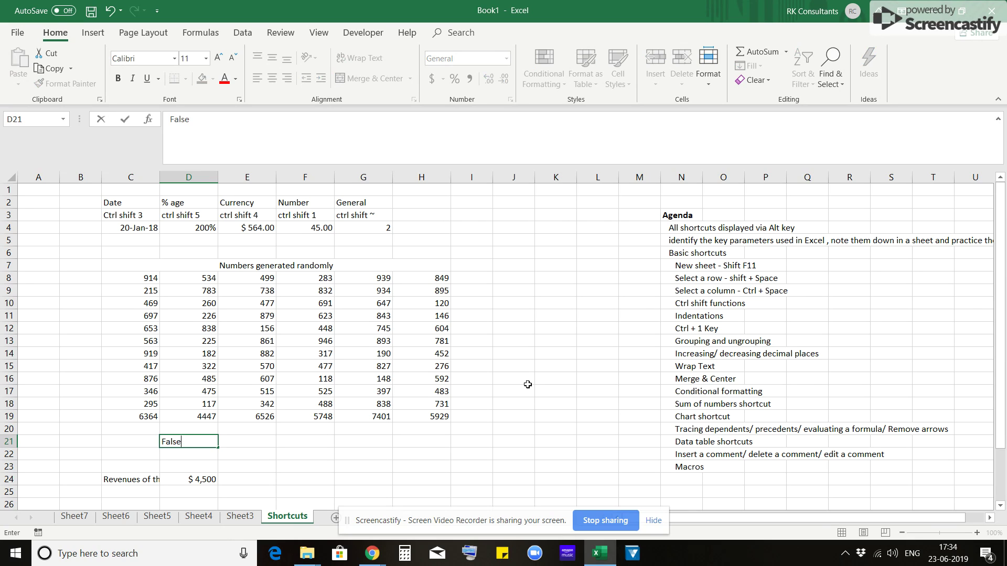
{"action": "key", "text": "Tab"}
Fill the FALSE value from D21 rightward through G21
{"action": "key", "text": "Left"}
{"action": "key", "text": "shift+Right"}
{"action": "key", "text": "shift+Right"}
{"action": "key", "text": "shift+Right"}
{"action": "key", "text": "ctrl+r"}
Replace the value in F21 with TRUE
{"action": "key", "text": "Right"}
{"action": "key", "text": "Right"}
{"action": "type", "text": "TRUE"}
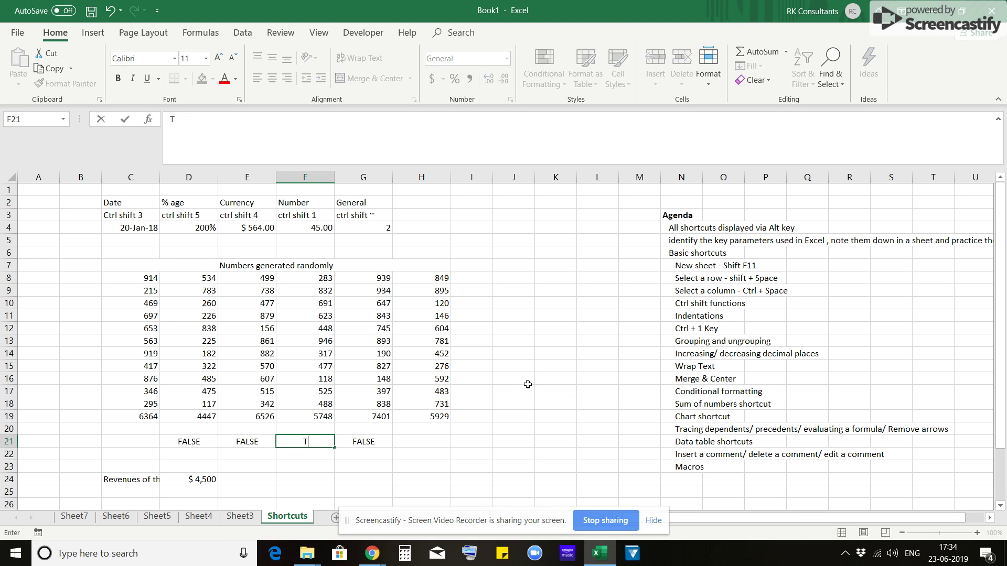
{"action": "key", "text": "ctrl+Return"}
Add an Equal To conditional formatting rule to D21:G21 that highlights FALSE with Light Red Fill with Dark Red Text
{"action": "key", "text": "Left"}
{"action": "key", "text": "Left"}
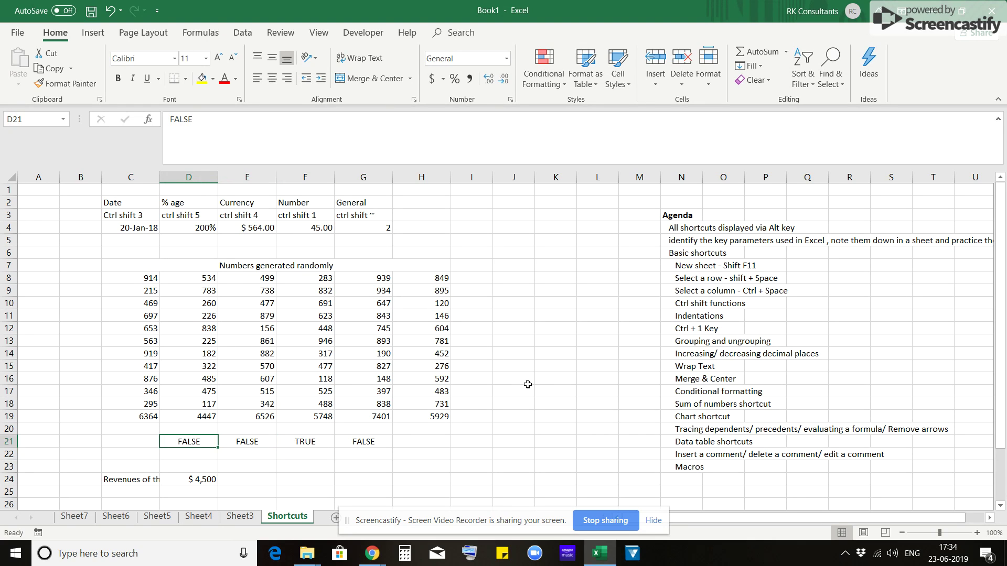
{"action": "key", "text": "shift+Right"}
{"action": "key", "text": "shift+Right"}
{"action": "key", "text": "shift+Right"}
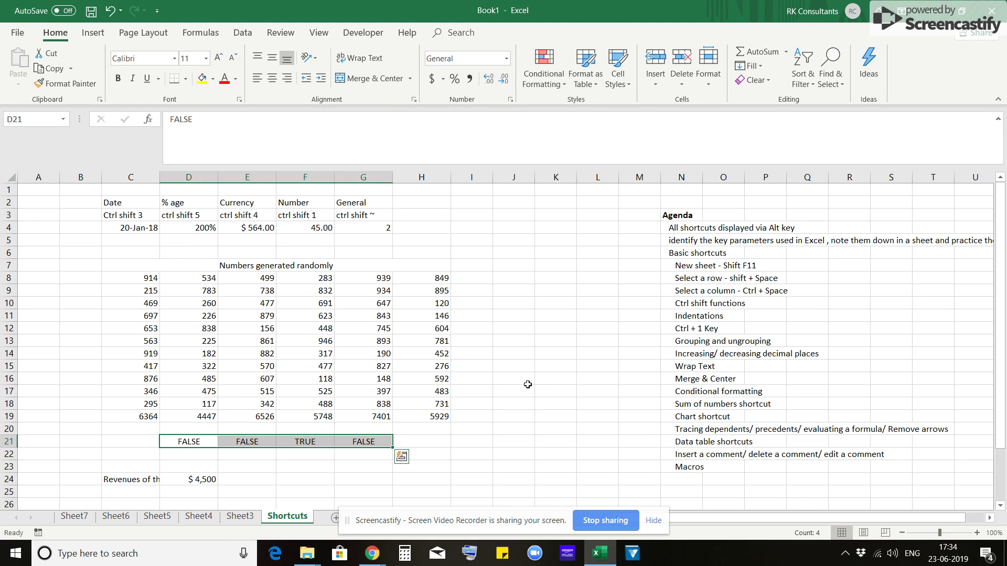
{"action": "key", "text": "alt+h"}
{"action": "key", "text": "l"}
{"action": "key", "text": "h"}
{"action": "type", "text": "e"}
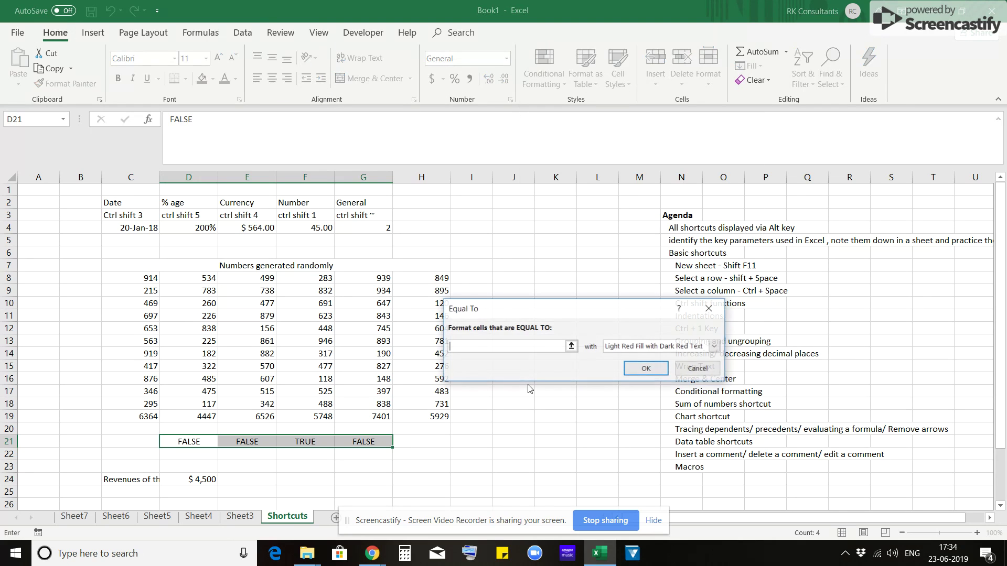
{"action": "type", "text": "FALSE"}
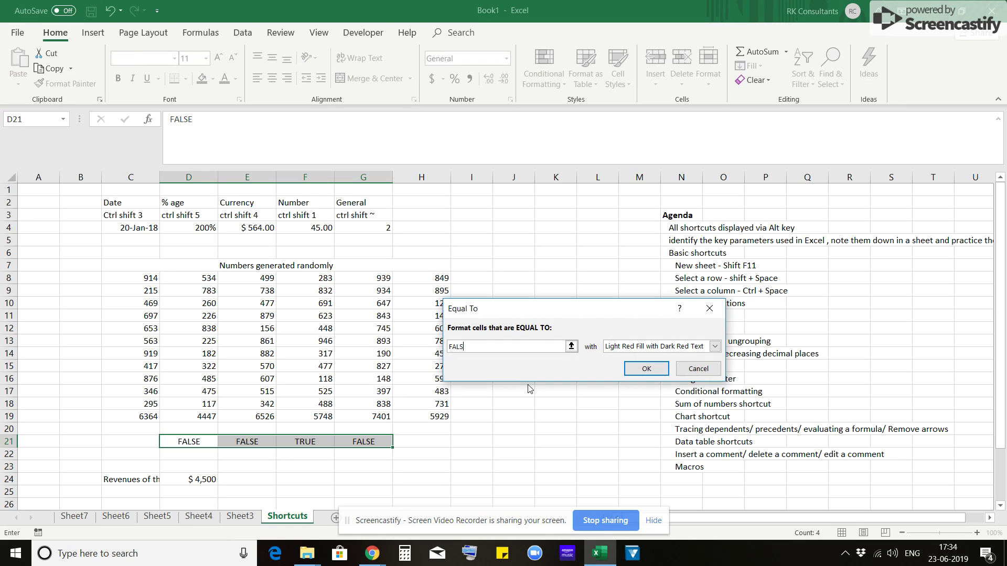
{"action": "key", "text": "Return"}
Move through the row 21 logical values to examine which cells the conditional format highlights
{"action": "key", "text": "Right"}
{"action": "key", "text": "Right"}
{"action": "key", "text": "Right"}
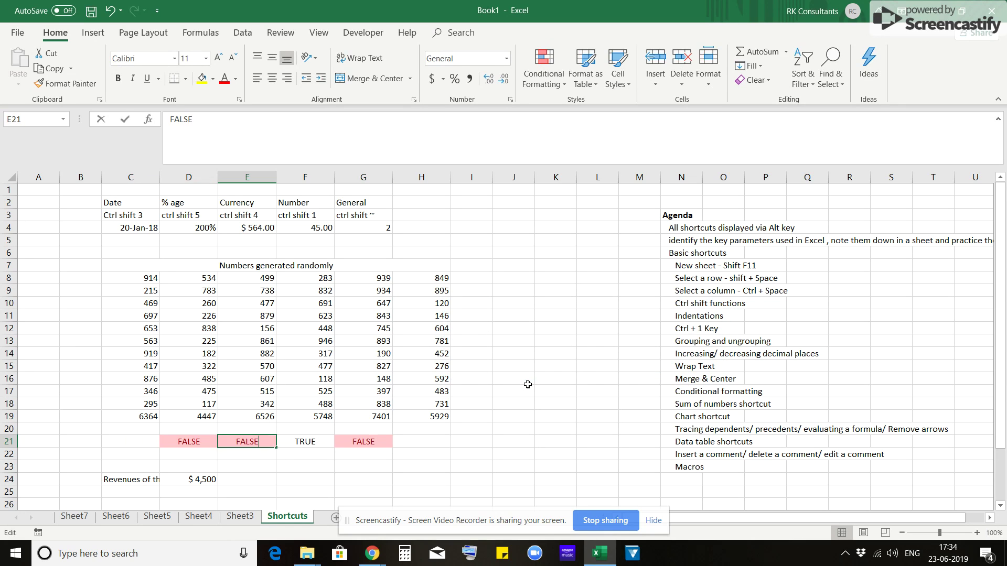
{"action": "key", "text": "Left"}
{"action": "key", "text": "Left"}
{"action": "key", "text": "Left"}
{"action": "key", "text": "Right"}
{"action": "key", "text": "Right"}
{"action": "key", "text": "Right"}
{"action": "key", "text": "Left"}
{"action": "key", "text": "Left"}
{"action": "key", "text": "Left"}
{"action": "key", "text": "Left"}
{"action": "key", "text": "Right"}
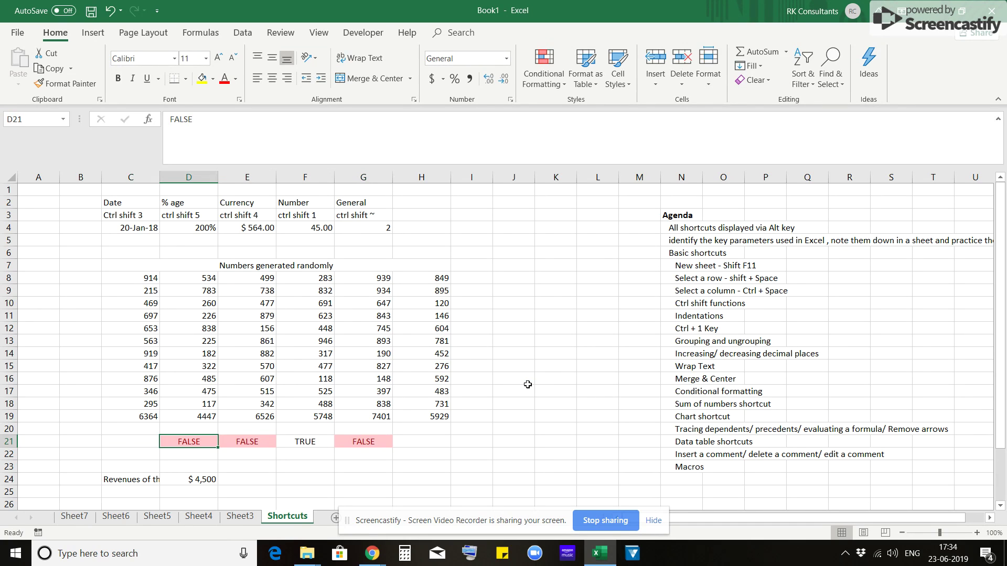
Look through the Highlight Cells Rules options for the range D21:G21 without applying one
{"action": "key", "text": "shift+Right"}
{"action": "key", "text": "shift+Right"}
{"action": "key", "text": "shift+Right"}
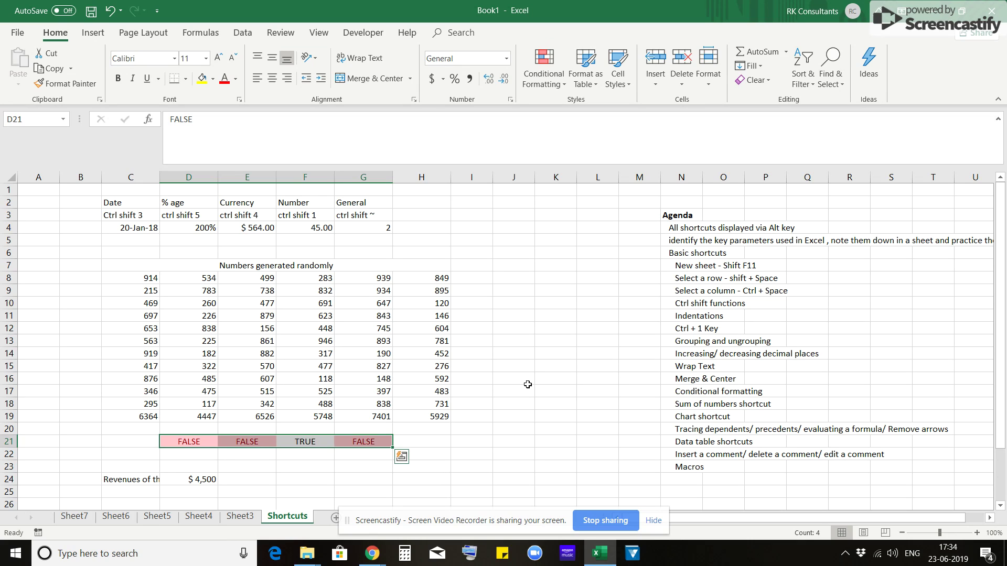
{"action": "key", "text": "alt"}
{"action": "key", "text": "h"}
{"action": "key", "text": "l"}
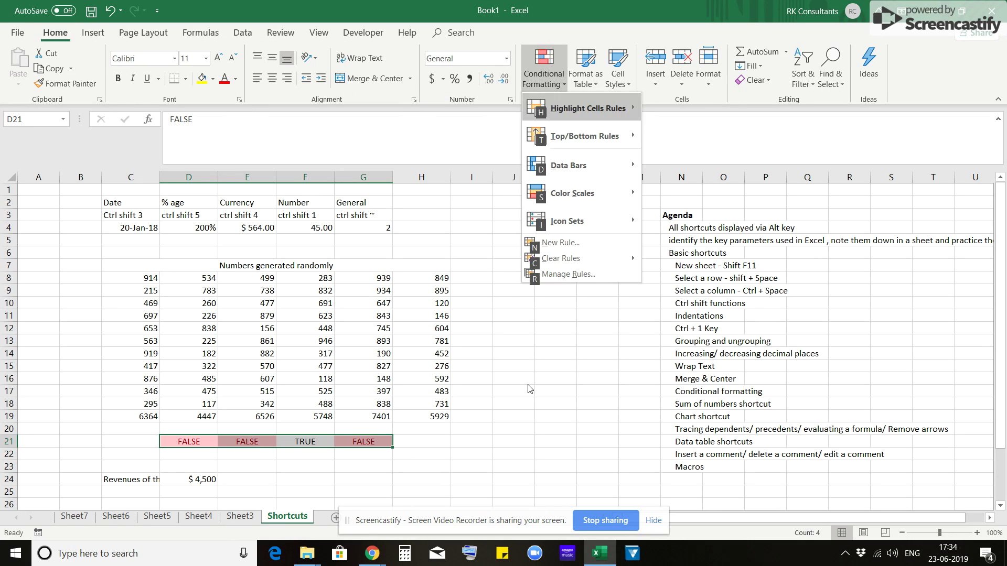
{"action": "key", "text": "h"}
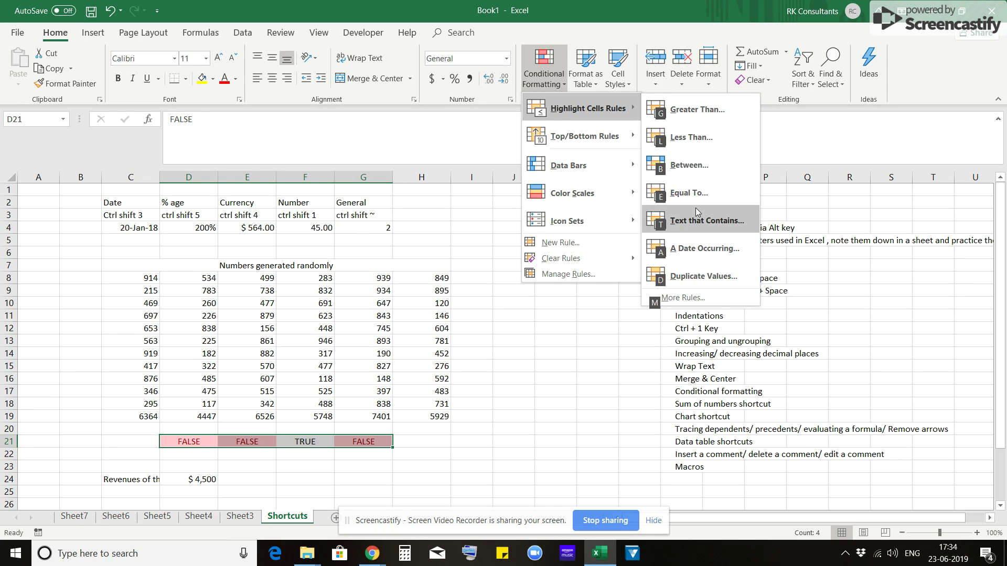
{"action": "key", "text": "Escape"}
{"action": "key", "text": "Escape"}
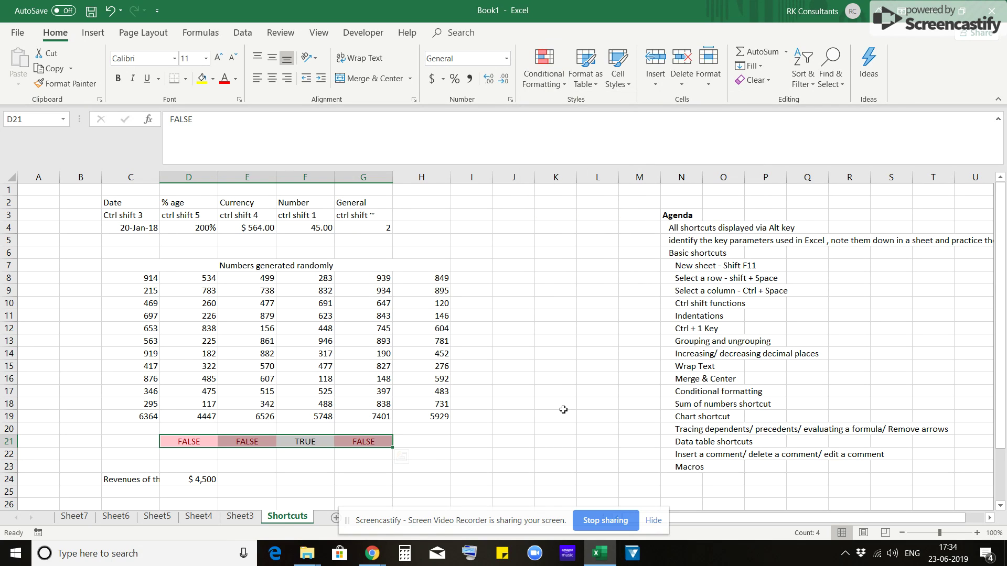
Clear the TRUE and FALSE values from the cells below the column totals, D21:G21
{"action": "key", "text": "Left"}
{"action": "key", "text": "Up"}
{"action": "key", "text": "Right"}
{"action": "key", "text": "Down"}
{"action": "key", "text": "ctrl+Right"}
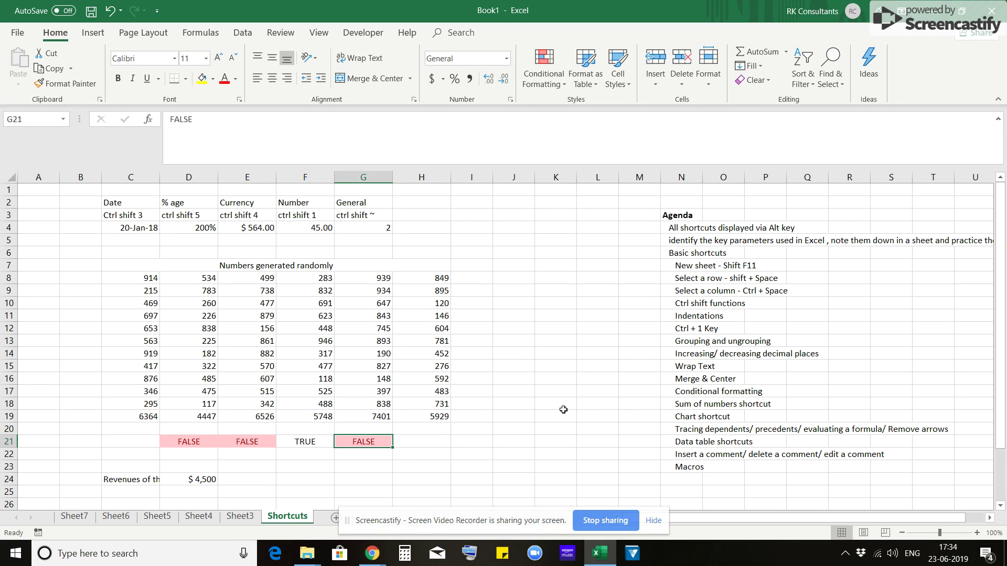
{"action": "key", "text": "Left"}
{"action": "key", "text": "Left"}
{"action": "key", "text": "Up"}
{"action": "key", "text": "Left"}
{"action": "key", "text": "shift+Right"}
{"action": "key", "text": "shift+Right"}
{"action": "key", "text": "shift+Right"}
{"action": "key", "text": "shift+Right"}
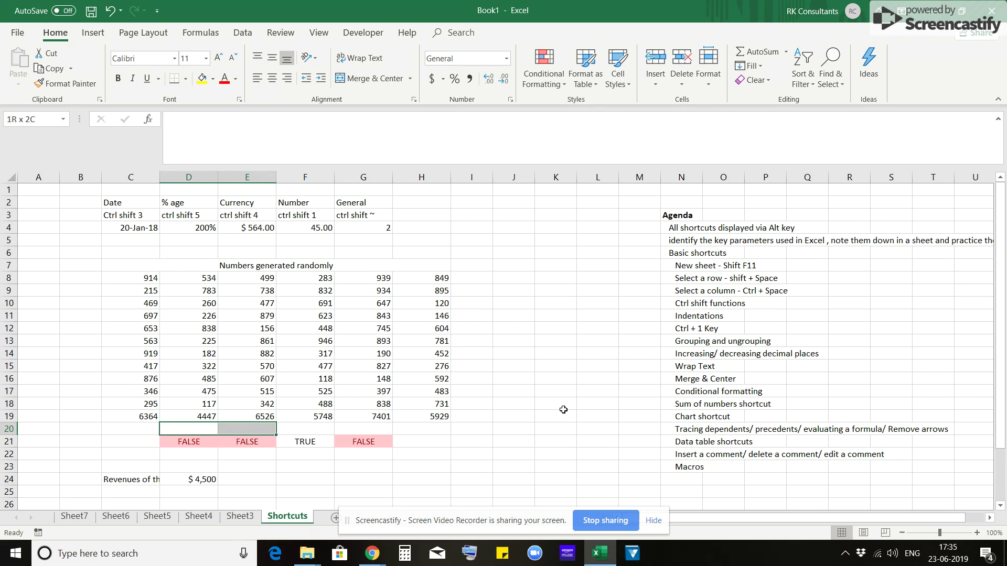
{"action": "key", "text": "shift+Down"}
{"action": "key", "text": "Delete"}
Copy the first column of random numbers with its total, C8:C19, to column K starting at K8
{"action": "key", "text": "Left"}
{"action": "key", "text": "Up"}
{"action": "key", "text": "ctrl+Up"}
{"action": "key", "text": "Left"}
{"action": "key", "text": "Right"}
{"action": "key", "text": "Down"}
{"action": "key", "text": "Left"}
{"action": "key", "text": "Right"}
{"action": "key", "text": "Up"}
{"action": "key", "text": "Down"}
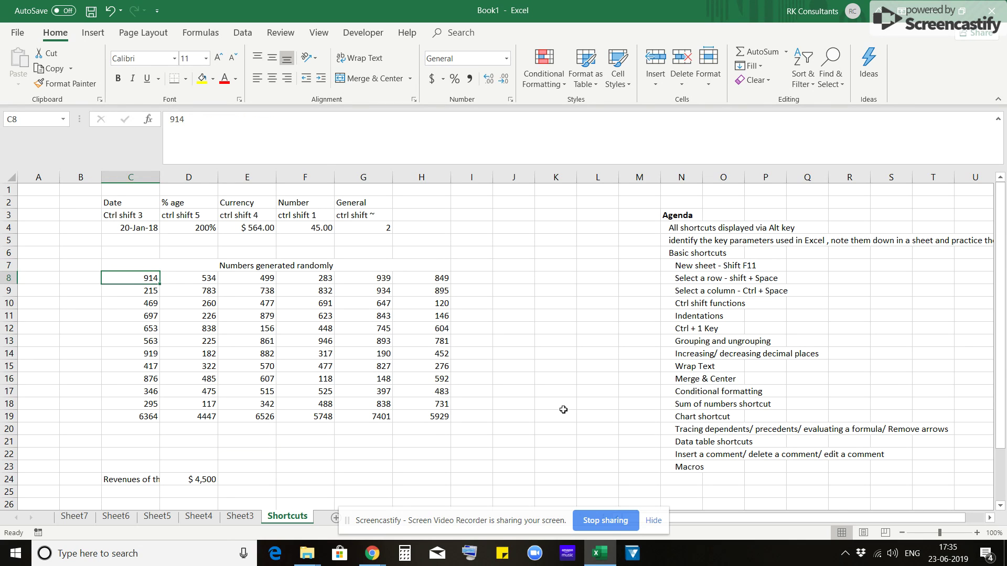
{"action": "key", "text": "ctrl+shift+Down"}
{"action": "key", "text": "ctrl+c"}
{"action": "key", "text": "ctrl+Right"}
{"action": "key", "text": "Right"}
{"action": "key", "text": "Right"}
{"action": "key", "text": "Right"}
{"action": "key", "text": "ctrl+v"}
Enter 2018 in K7 as the heading of the copied numbers
{"action": "key", "text": "Up"}
{"action": "type", "text": "2018"}
{"action": "key", "text": "Return"}
Enter the labels A through H in J8:J15 beside the copied numbers
{"action": "key", "text": "Left"}
{"action": "type", "text": "A"}
{"action": "key", "text": "Return"}
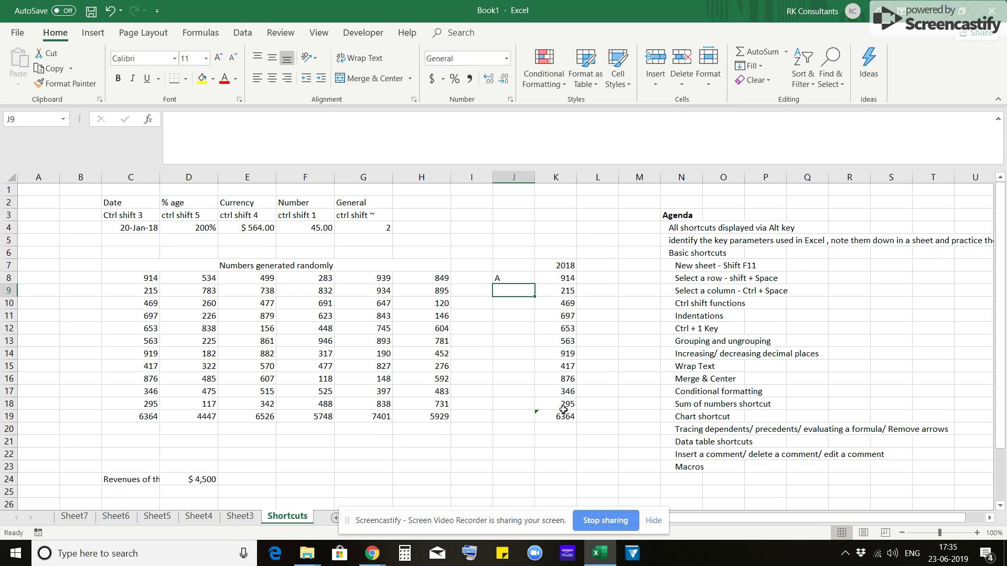
{"action": "type", "text": "B"}
{"action": "key", "text": "Return"}
{"action": "type", "text": "C"}
{"action": "key", "text": "Return"}
{"action": "type", "text": "D"}
{"action": "key", "text": "Return"}
{"action": "type", "text": "E"}
{"action": "key", "text": "Return"}
{"action": "type", "text": "F"}
{"action": "key", "text": "Return"}
{"action": "type", "text": "G"}
{"action": "key", "text": "Return"}
{"action": "type", "text": "H"}
{"action": "key", "text": "Return"}
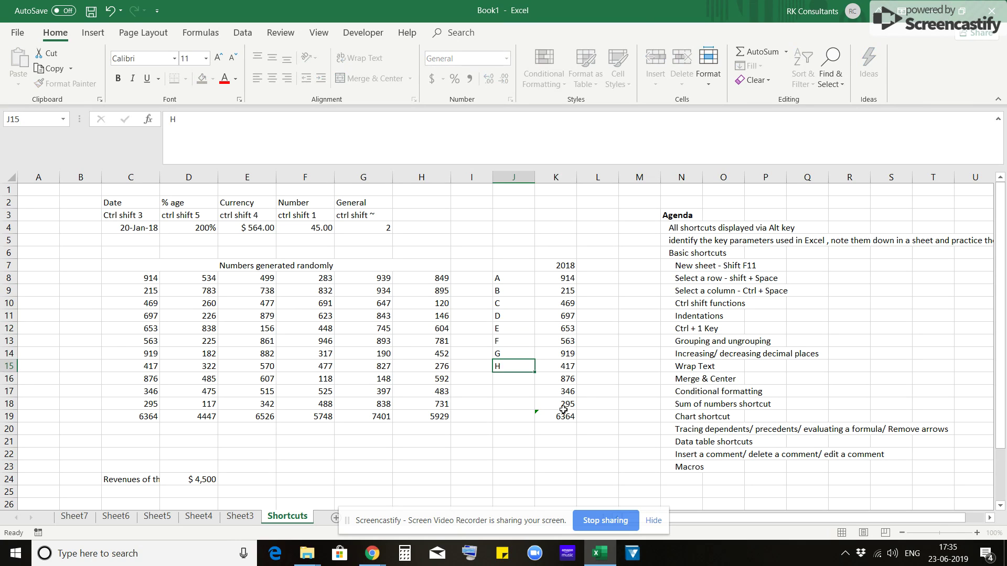
Continue the label column with I in J16, J in J17 and K' in J18
{"action": "type", "text": "J"}
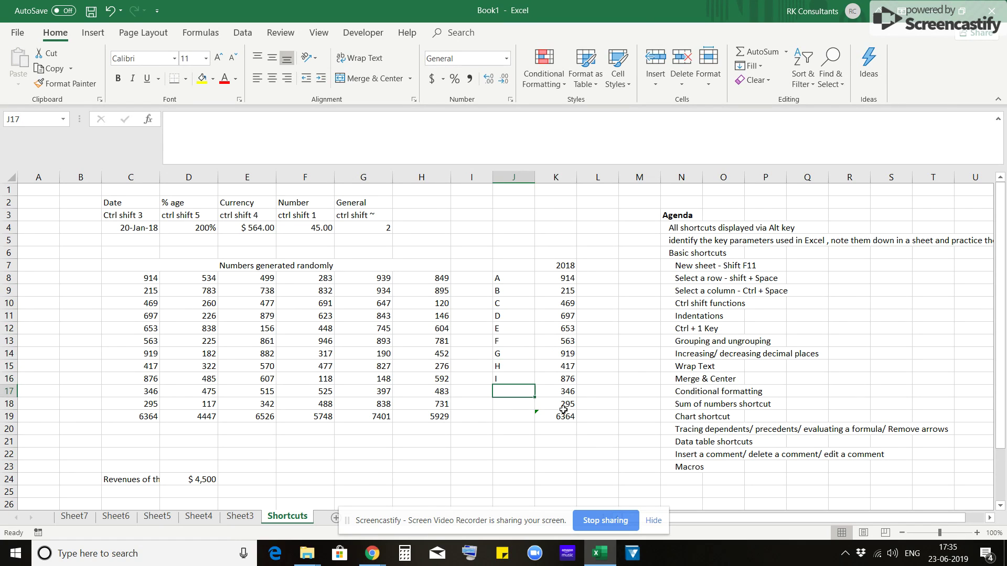
{"action": "key", "text": "Escape"}
{"action": "key", "text": "Return"}
{"action": "type", "text": "J"}
{"action": "key", "text": "Return"}
{"action": "type", "text": "K'"}
{"action": "key", "text": "Return"}
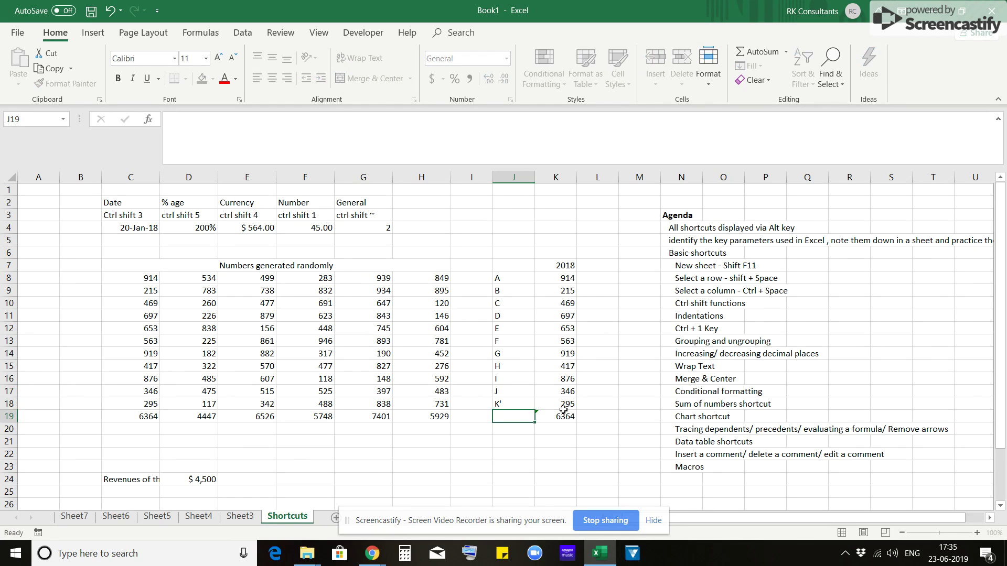
Correct the label in J18 to K and enter L in J19
{"action": "key", "text": "Up"}
{"action": "type", "text": "K'"}
{"action": "key", "text": "Return"}
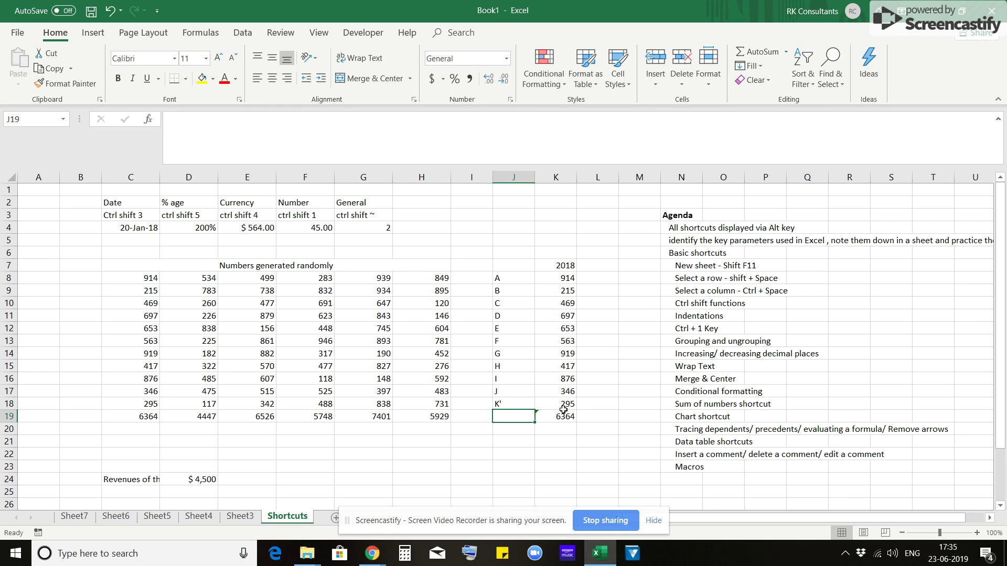
{"action": "key", "text": "Up"}
{"action": "key", "text": "BackSpace"}
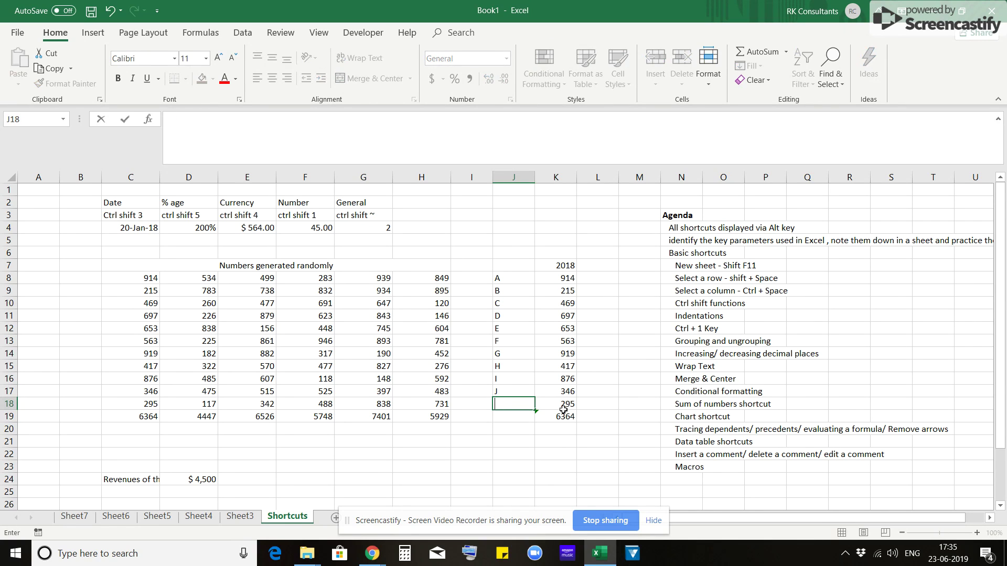
{"action": "type", "text": "K"}
{"action": "key", "text": "Return"}
{"action": "type", "text": "L"}
{"action": "key", "text": "Return"}
Insert a default column chart from the labelled 2018 data in J7:K19
{"action": "key", "text": "Up"}
{"action": "key", "text": "ctrl+Up"}
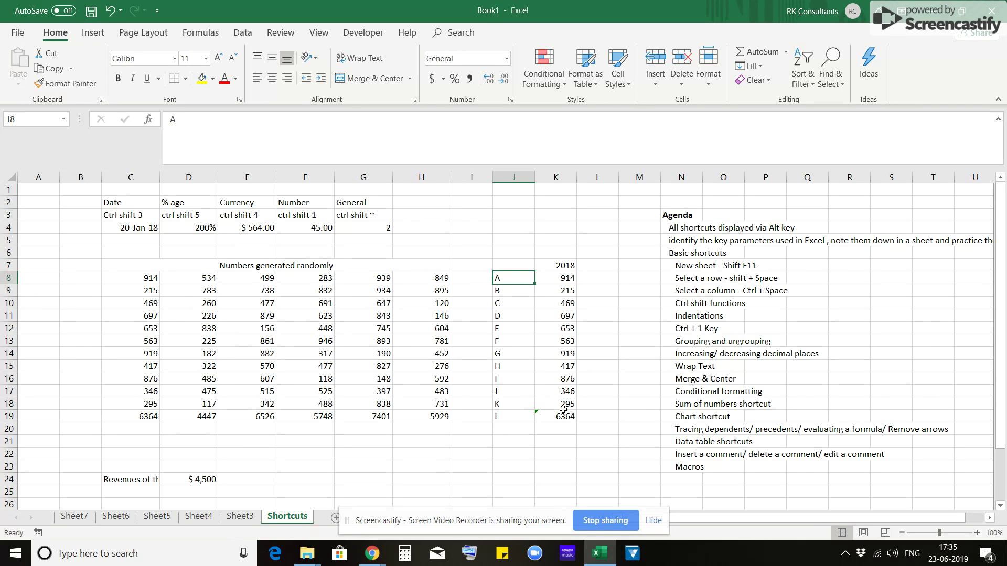
{"action": "key", "text": "Right"}
{"action": "key", "text": "Up"}
{"action": "key", "text": "Left"}
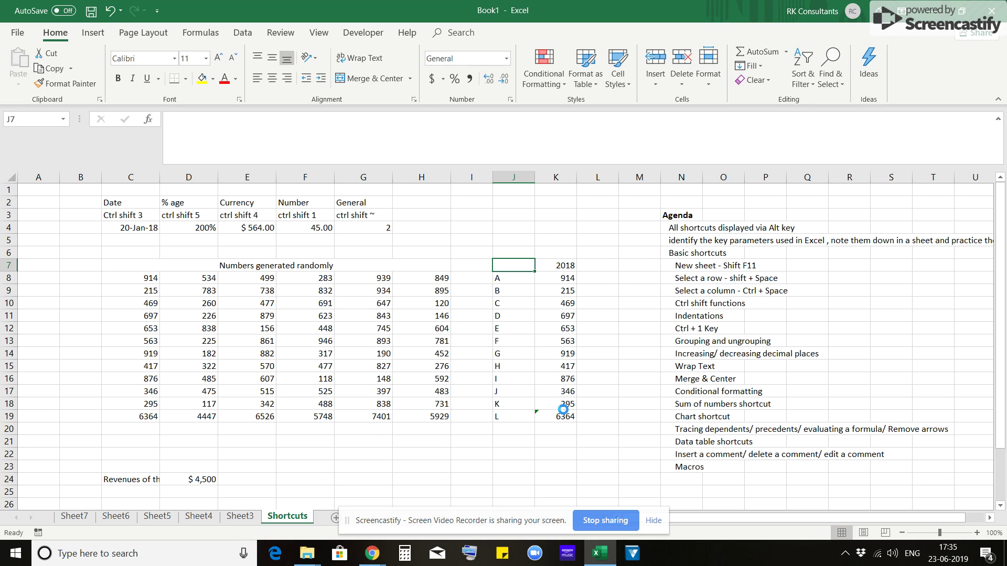
{"action": "key", "text": "alt+F11"}
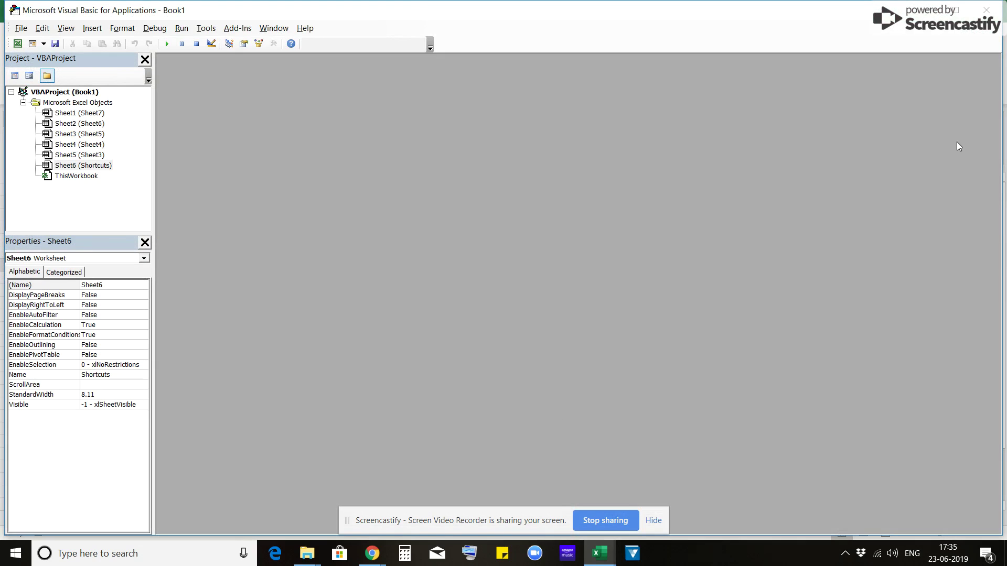
{"action": "key", "text": "alt+F11"}
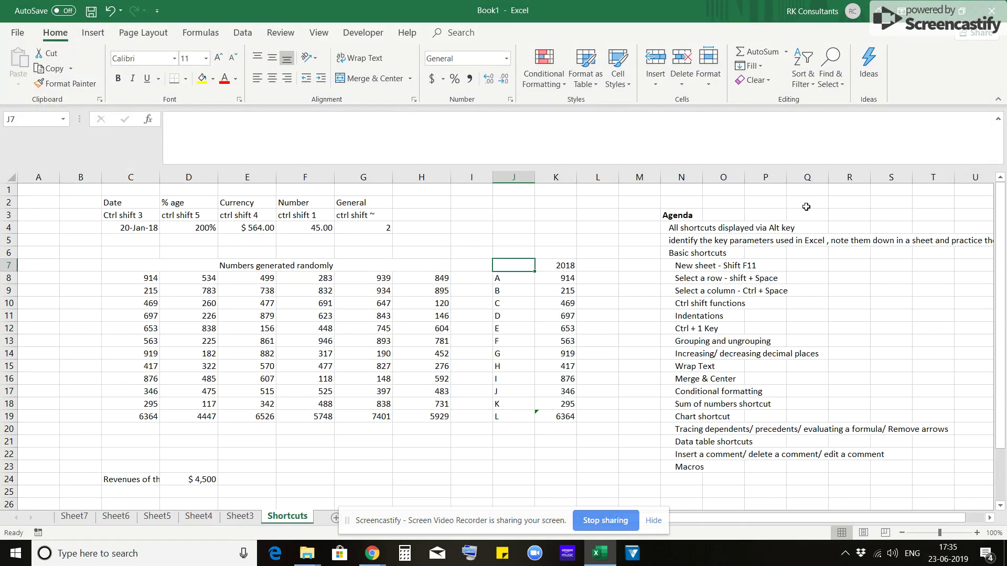
{"action": "key", "text": "ctrl+a"}
{"action": "key", "text": "alt+F1"}
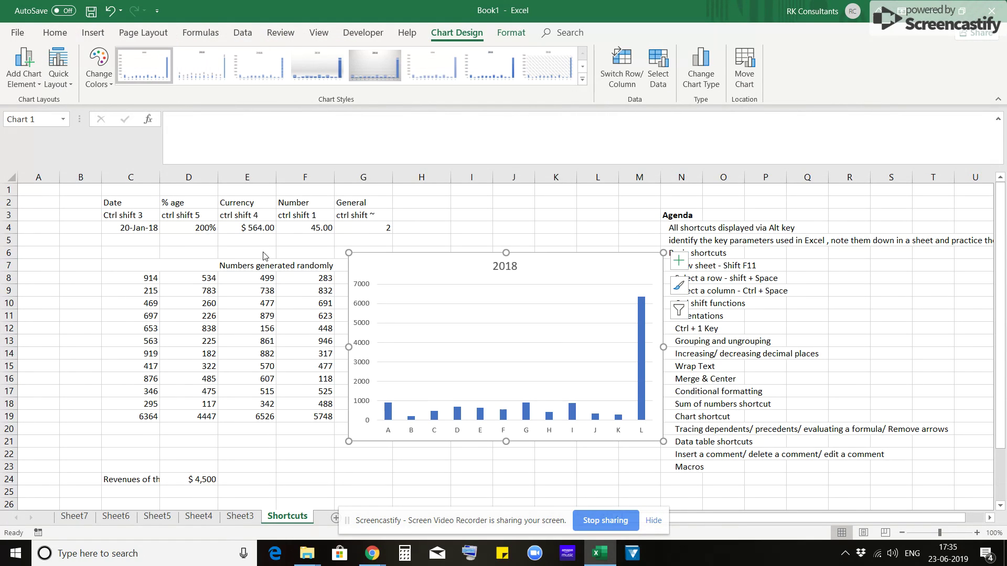
Move the 2018 chart over the random numbers table, clear of its source data, and delete it
{"action": "left_click_drag", "start_coordinate": [379, 260], "coordinate": [180, 250]}
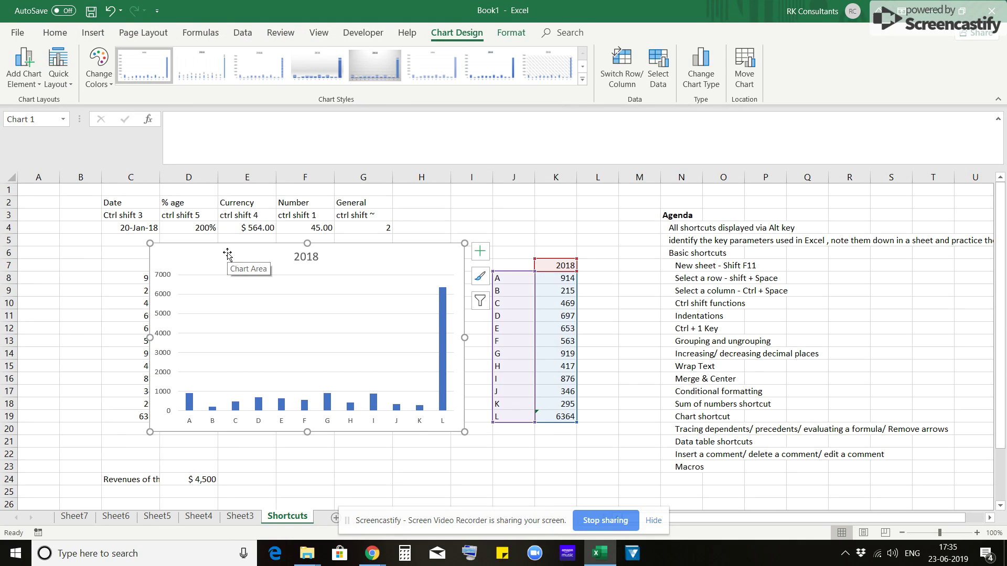
{"action": "key", "text": "Delete"}
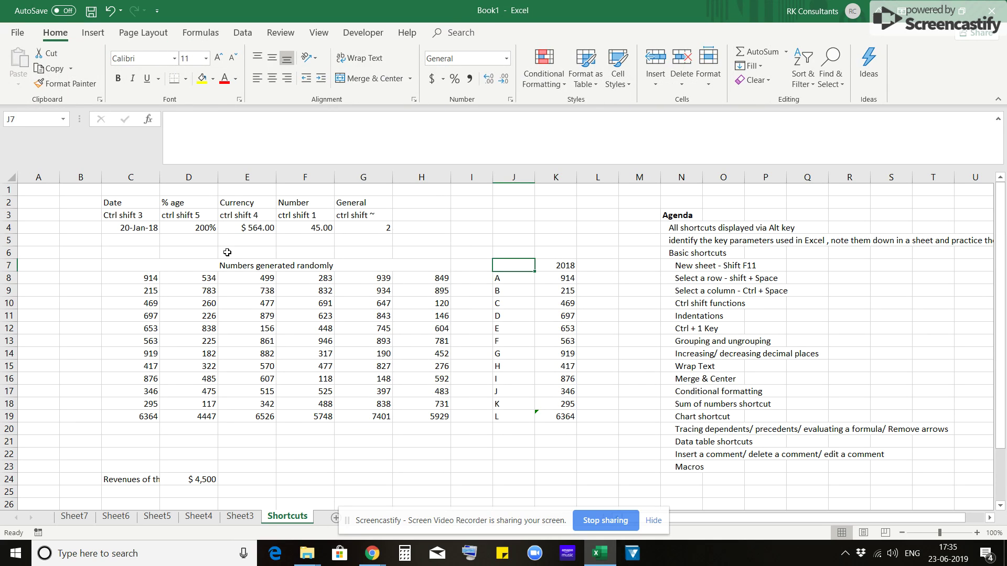
{"action": "key", "text": "Down"}
{"action": "key", "text": "Left"}
{"action": "key", "text": "Left"}
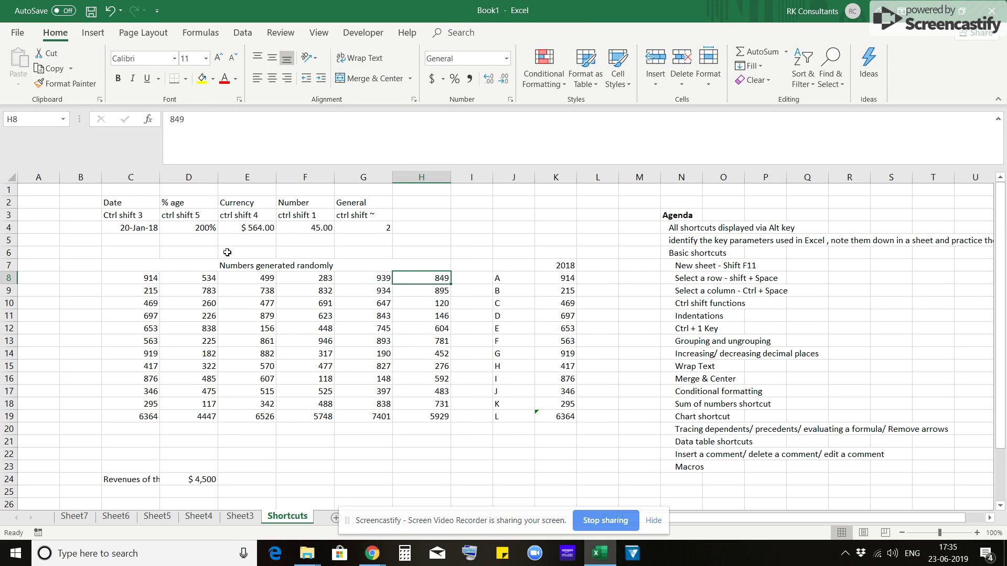
{"action": "key", "text": "ctrl+Left"}
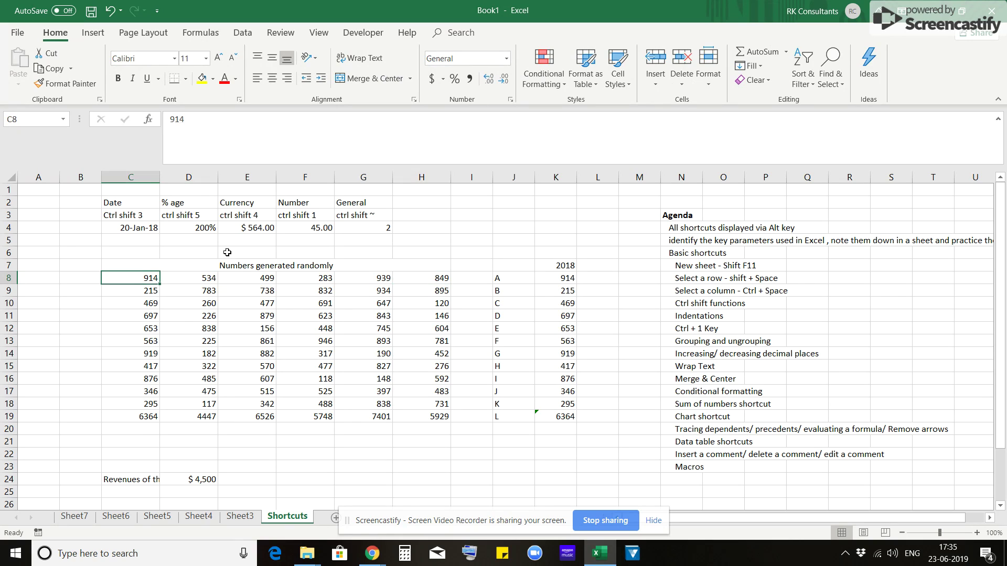
{"action": "key", "text": "Down"}
{"action": "key", "text": "Right"}
{"action": "key", "text": "Up"}
{"action": "key", "text": "ctrl+Up"}
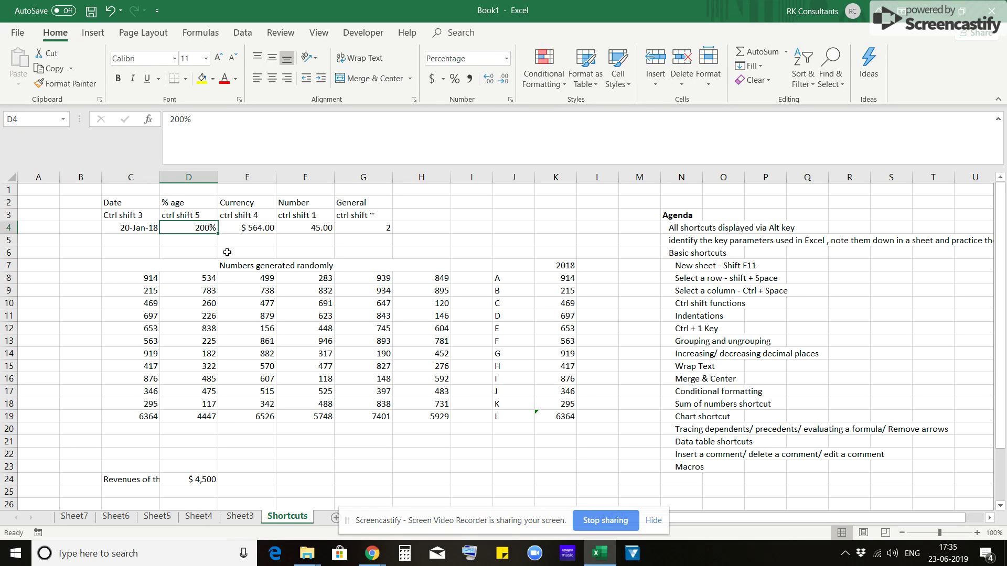
Examine the SUM formulas and their referenced ranges in the totals row, cell by cell from C19 to G19
{"action": "key", "text": "Left"}
{"action": "key", "text": "Up"}
{"action": "key", "text": "Down"}
{"action": "key", "text": "ctrl+Down"}
{"action": "key", "text": "ctrl+Down"}
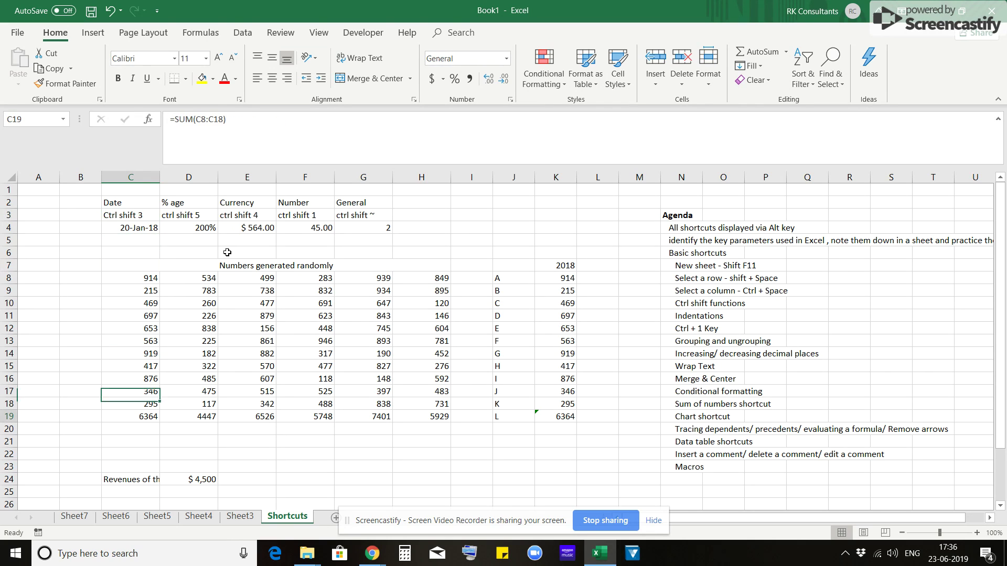
{"action": "key", "text": "Right"}
{"action": "key", "text": "Left"}
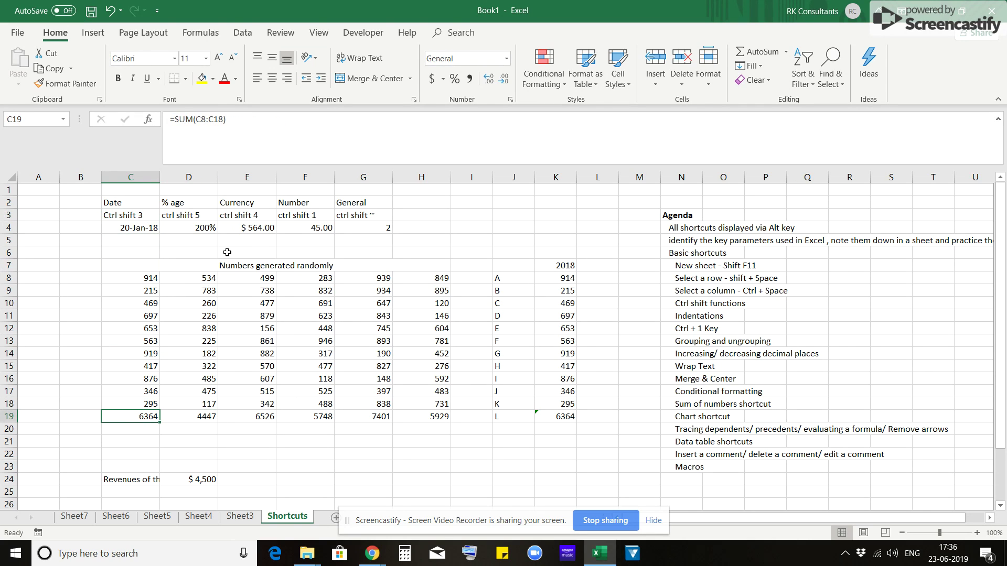
{"action": "key", "text": "F2"}
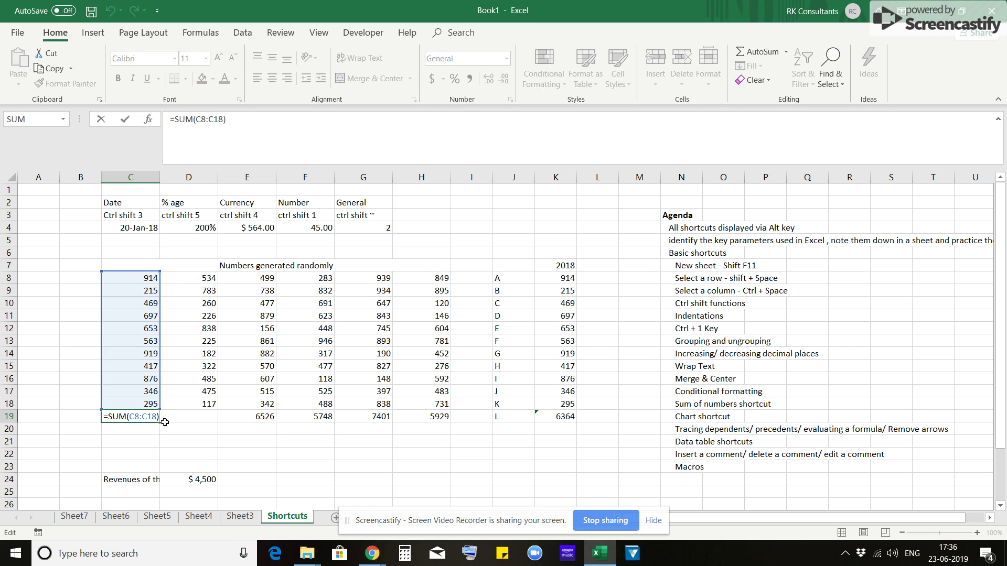
{"action": "key", "text": "Tab"}
{"action": "key", "text": "F2"}
{"action": "key", "text": "Tab"}
{"action": "key", "text": "F2"}
{"action": "key", "text": "Tab"}
{"action": "key", "text": "F2"}
{"action": "key", "text": "Tab"}
{"action": "key", "text": "F2"}
{"action": "key", "text": "Escape"}
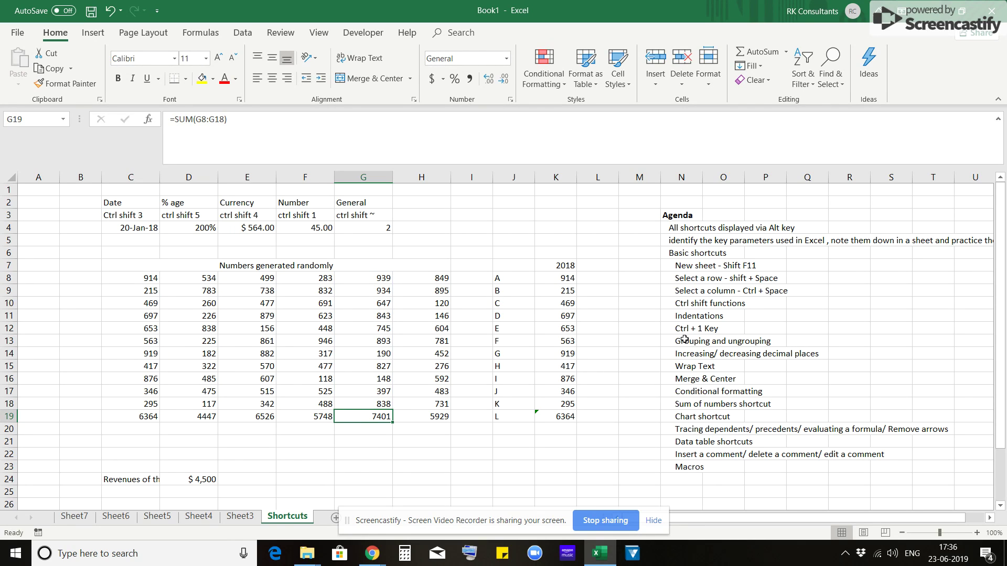
Check the agenda entry in N20 on tracing dependents, precedents, evaluating a formula and removing arrows
{"action": "left_click", "coordinate": [684, 429]}
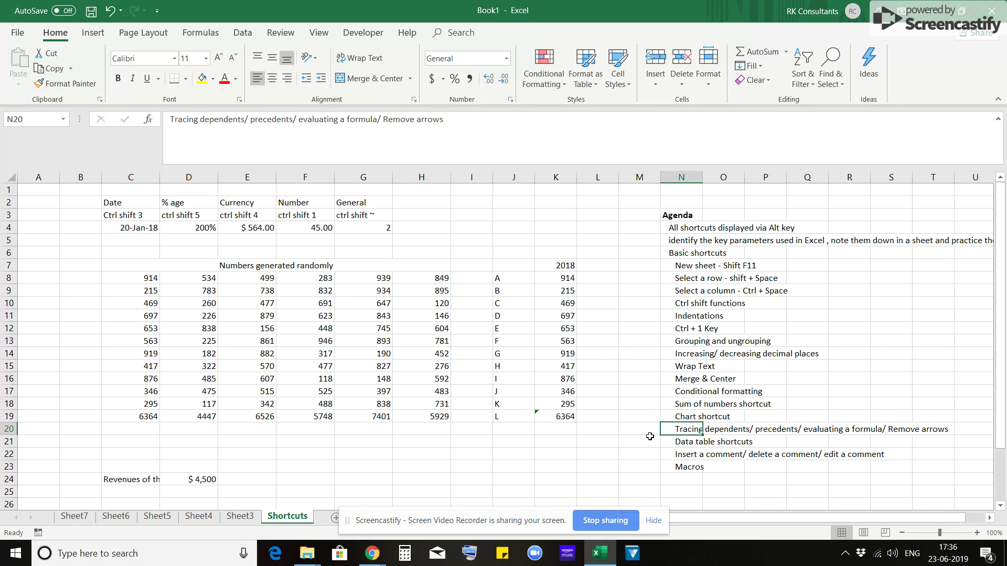
{"action": "key", "text": "ctrl+Home"}
{"action": "key", "text": "Right"}
{"action": "key", "text": "Right"}
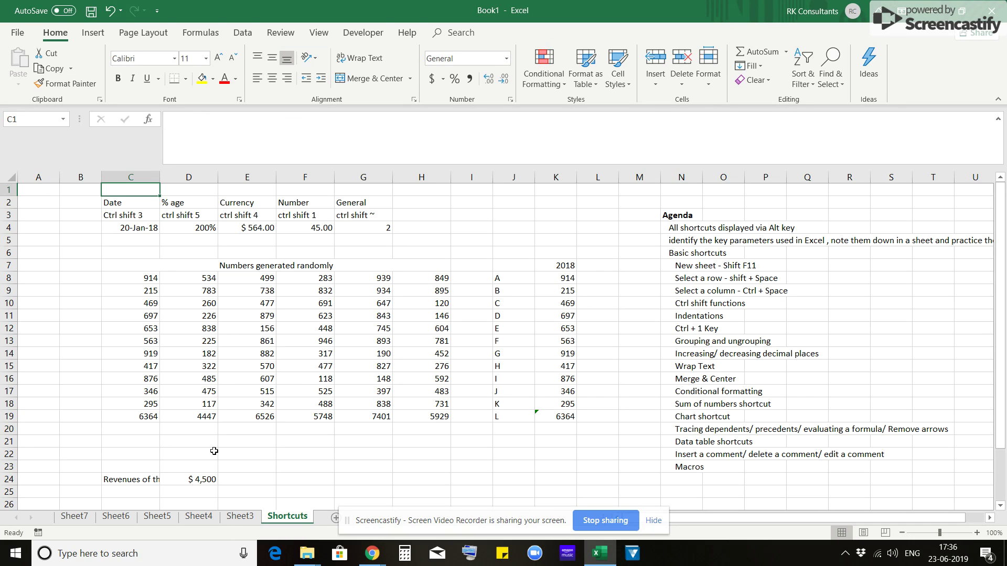
Enter 5% in G22 below the number table
{"action": "left_click", "coordinate": [214, 451]}
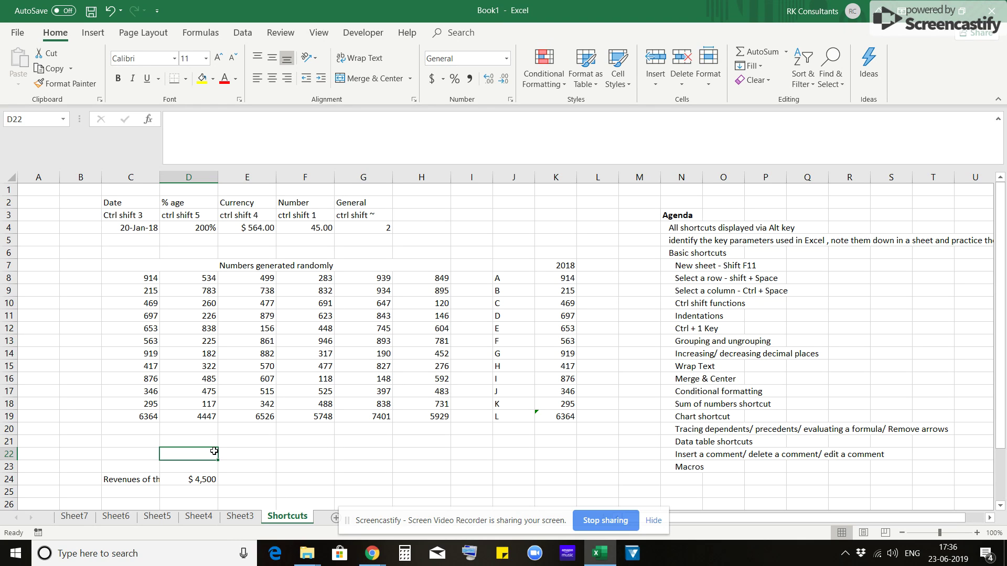
{"action": "key", "text": "Right"}
{"action": "key", "text": "Right"}
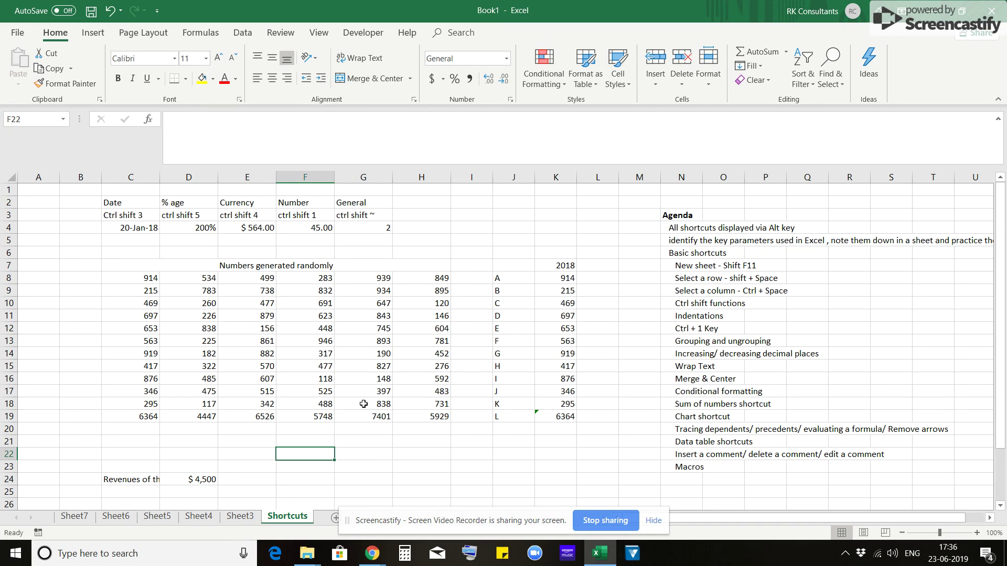
{"action": "scroll", "coordinate": [363, 403], "scroll_direction": "down", "scroll_amount": 1}
{"action": "key", "text": "Right"}
{"action": "key", "text": "Right"}
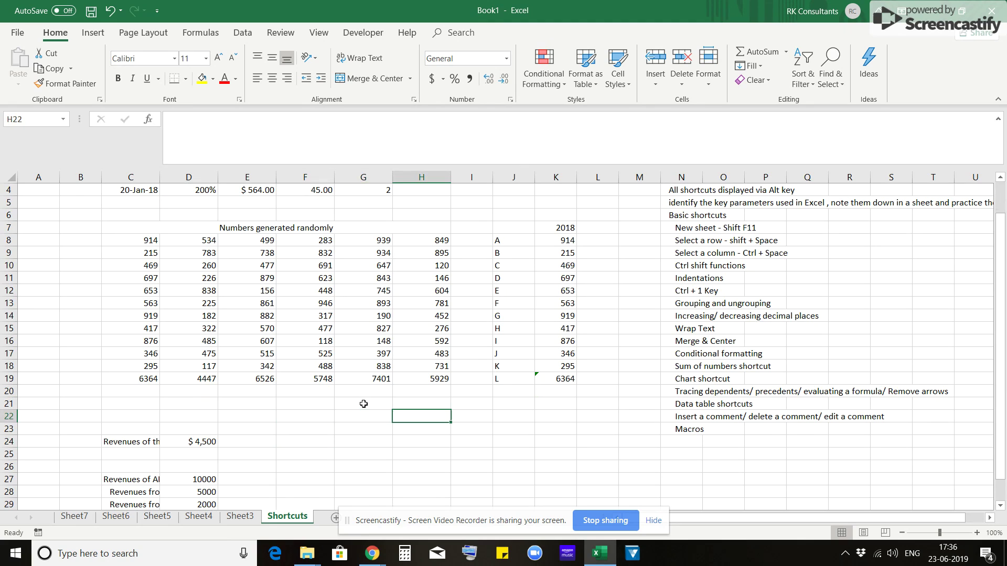
{"action": "key", "text": "Left"}
{"action": "type", "text": "5"}
{"action": "key", "text": "Return"}
{"action": "key", "text": "Up"}
{"action": "key", "text": "F2"}
{"action": "type", "text": "%"}
{"action": "key", "text": "Return"}
Enter 200 in G24 and 300 in G25
{"action": "key", "text": "Down"}
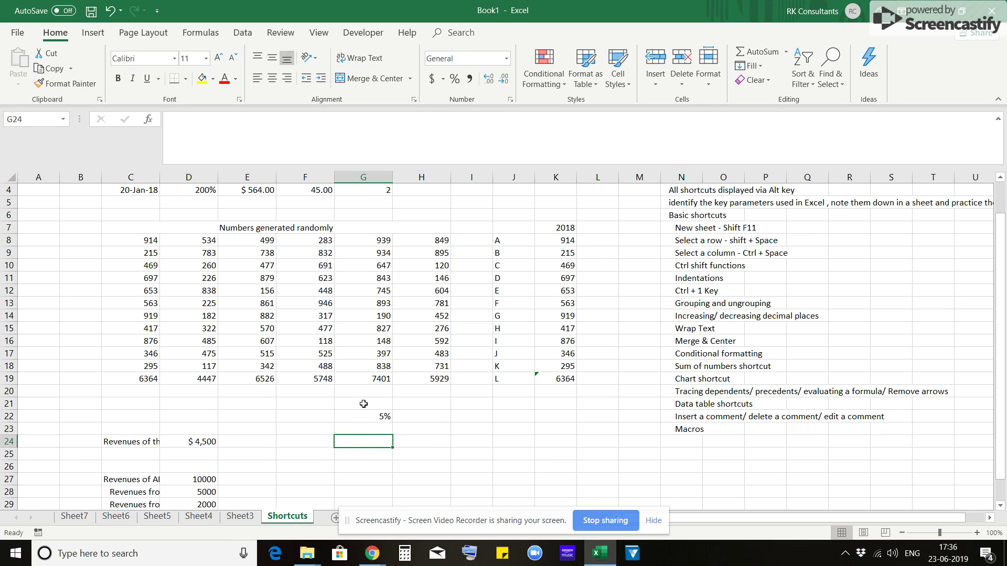
{"action": "type", "text": "200"}
{"action": "key", "text": "Return"}
{"action": "type", "text": "300"}
{"action": "key", "text": "Return"}
Enter the formula +G25+G24*G22 in G26 to add G25 to the product of G24 and G22
{"action": "type", "text": "+"}
{"action": "key", "text": "Up"}
{"action": "type", "text": "+"}
{"action": "key", "text": "Up"}
{"action": "key", "text": "Up"}
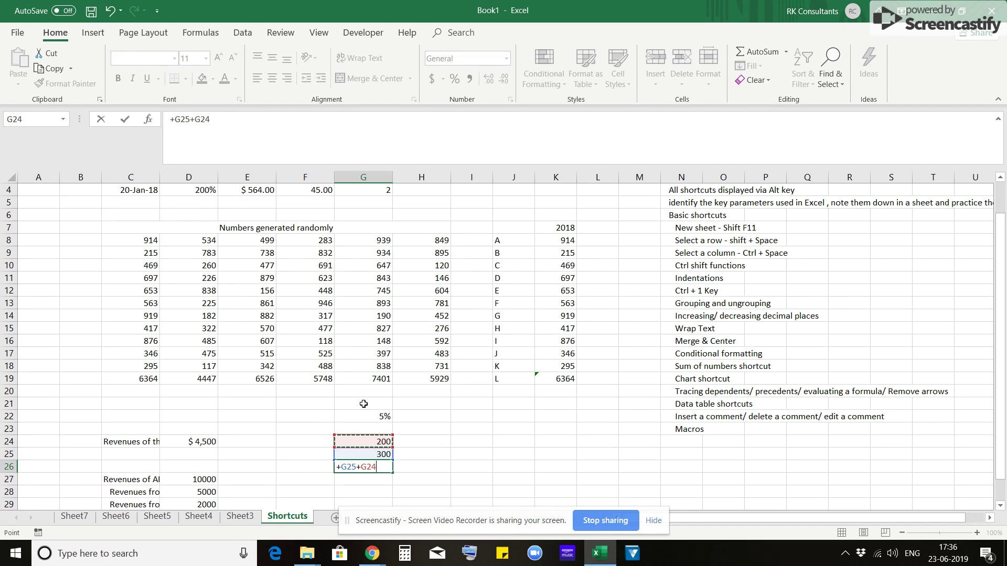
{"action": "type", "text": "*"}
{"action": "key", "text": "Up"}
{"action": "key", "text": "Up"}
{"action": "key", "text": "Up"}
{"action": "key", "text": "Up"}
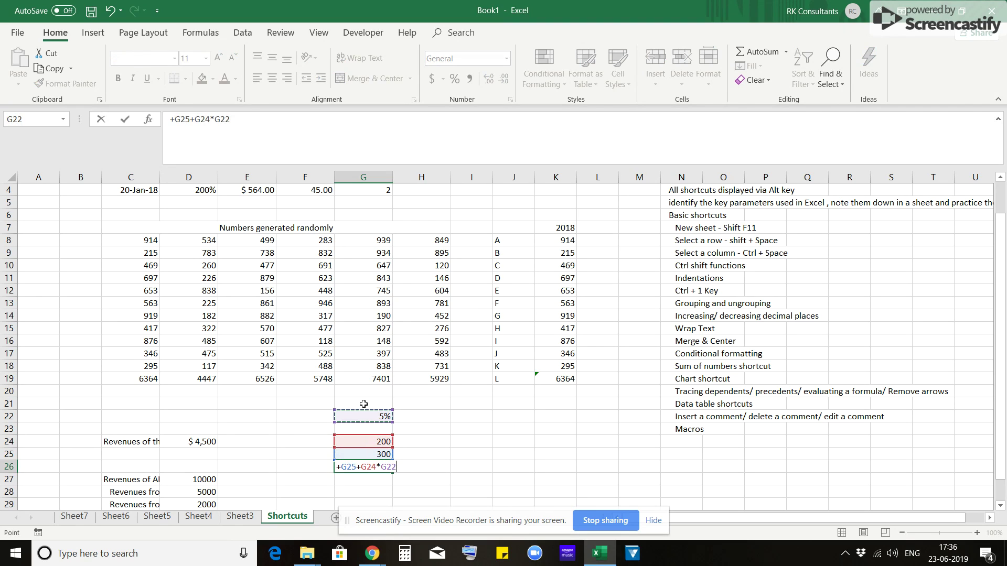
{"action": "key", "text": "Return"}
{"action": "key", "text": "Up"}
{"action": "key", "text": "Down"}
{"action": "key", "text": "Down"}
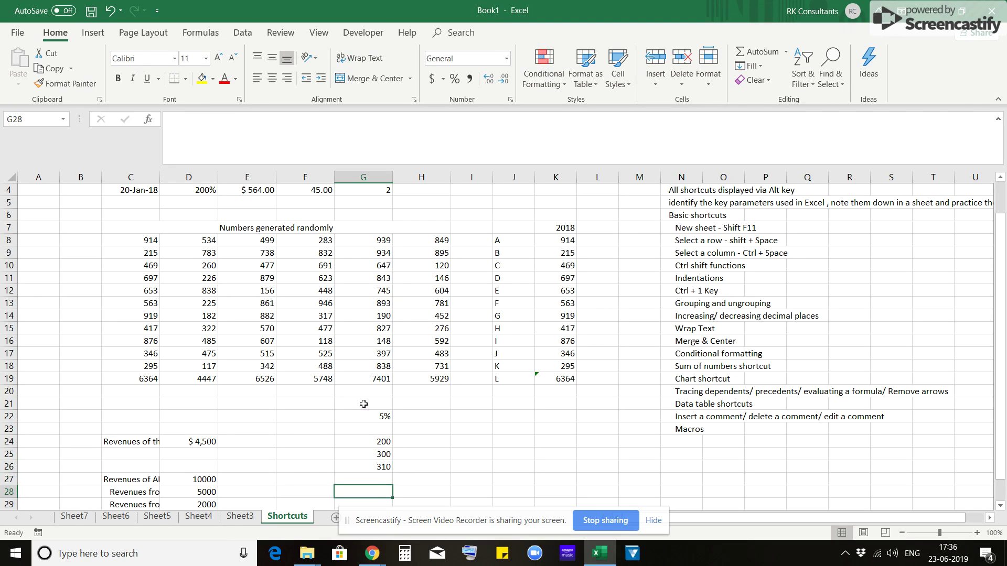
Check the percentage in G22 and the input values in G24 and G25 that feed the G26 formula
{"action": "key", "text": "Up"}
{"action": "key", "text": "Up"}
{"action": "key", "text": "Up"}
{"action": "key", "text": "Up"}
{"action": "key", "text": "Up"}
{"action": "key", "text": "Up"}
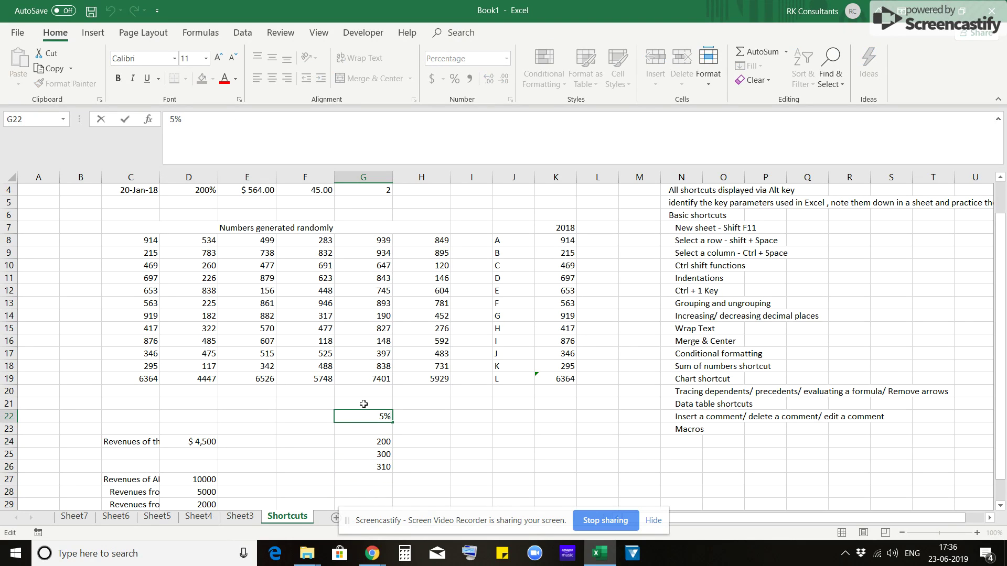
{"action": "key", "text": "Down"}
{"action": "key", "text": "Down"}
{"action": "key", "text": "Down"}
{"action": "key", "text": "Down"}
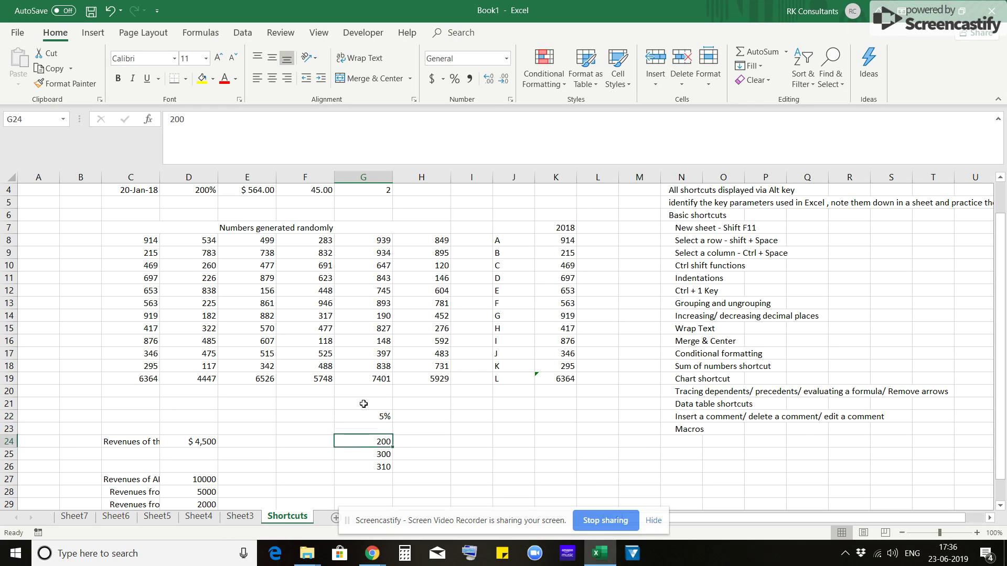
Examine the formula in G26 and the cells it references
{"action": "key", "text": "F2"}
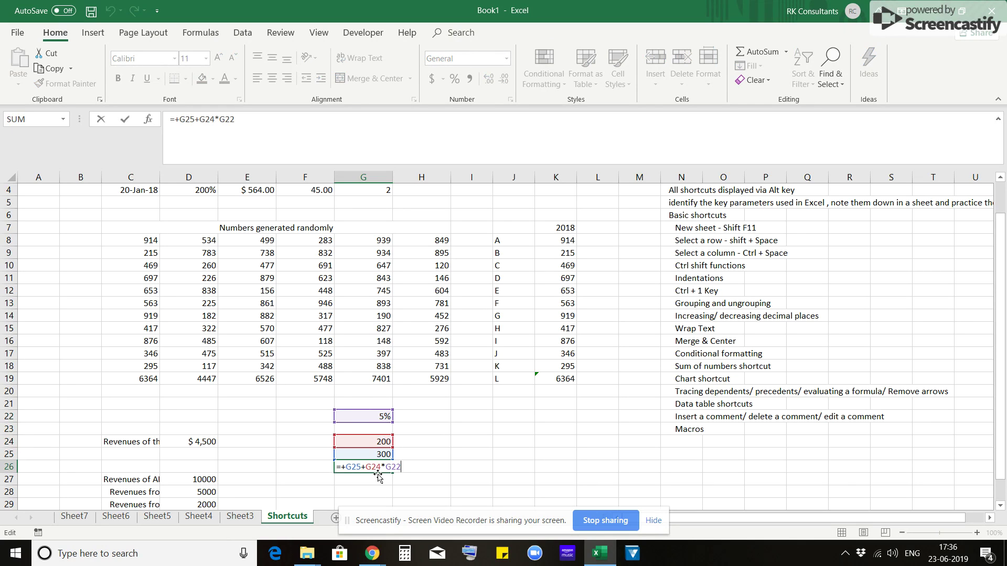
{"action": "key", "text": "ctrl+Return"}
{"action": "key", "text": "F2"}
{"action": "key", "text": "Escape"}
{"action": "key", "text": "Up"}
{"action": "key", "text": "Up"}
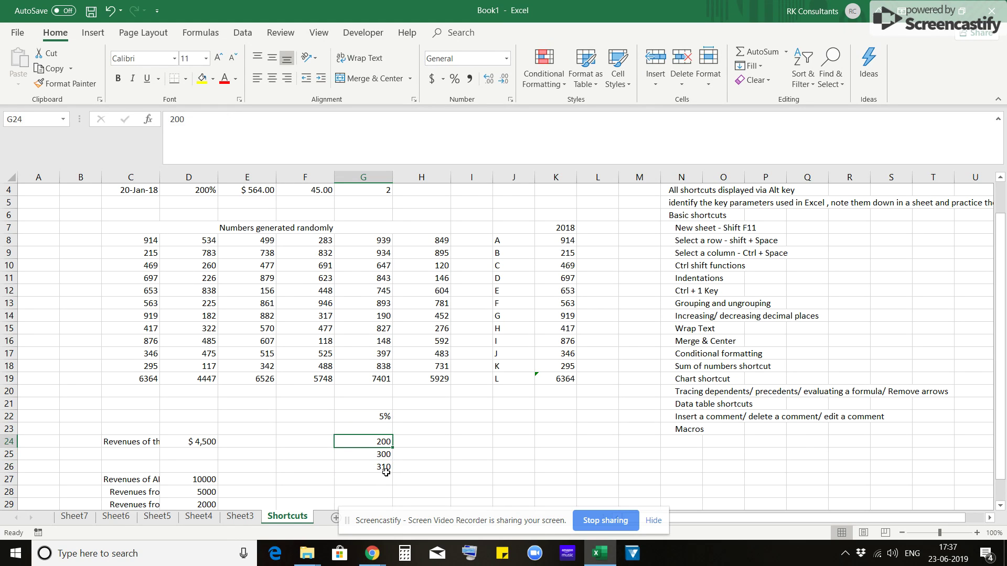
{"action": "key", "text": "Down"}
{"action": "key", "text": "Down"}
{"action": "key", "text": "Down"}
{"action": "key", "text": "Left"}
{"action": "key", "text": "Right"}
{"action": "key", "text": "Up"}
{"action": "key", "text": "F2"}
{"action": "key", "text": "Escape"}
Trace the dependents of the percentage cell G22 and remove the trace arrows
{"action": "key", "text": "Up"}
{"action": "key", "text": "Up"}
{"action": "key", "text": "Up"}
{"action": "key", "text": "Up"}
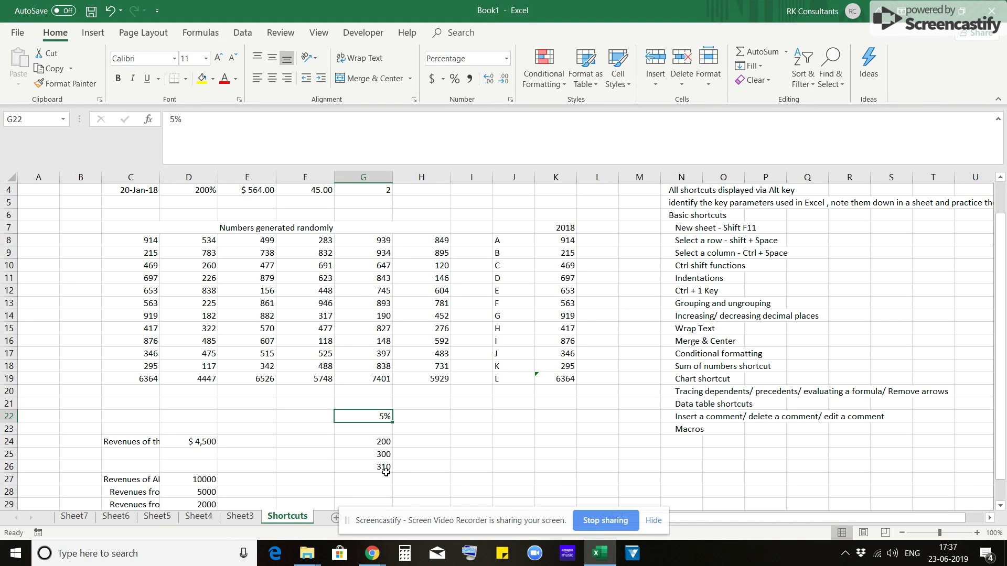
{"action": "key", "text": "alt"}
{"action": "key", "text": "m"}
{"action": "key", "text": "d"}
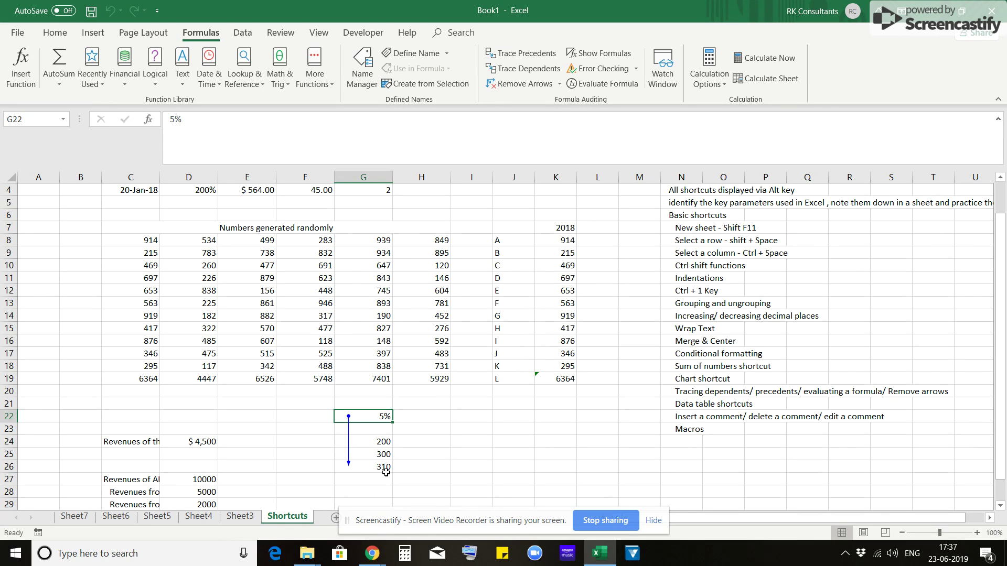
{"action": "key", "text": "alt+m"}
{"action": "key", "text": "a"}
{"action": "key", "text": "a"}
Move the formula from G26 to cell D8 on Sheet3
{"action": "key", "text": "Down"}
{"action": "key", "text": "Down"}
{"action": "key", "text": "Down"}
{"action": "key", "text": "Down"}
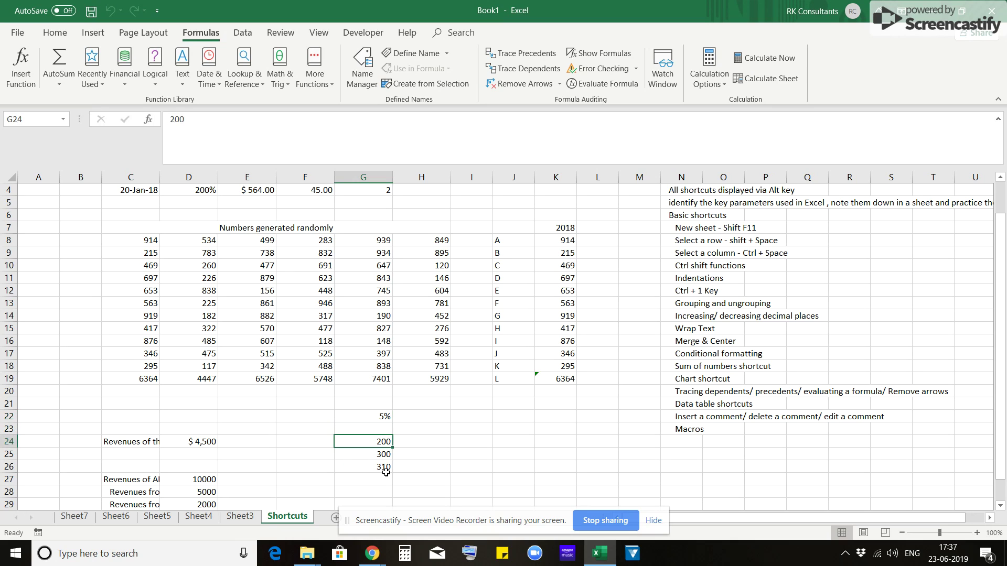
{"action": "key", "text": "ctrl+c"}
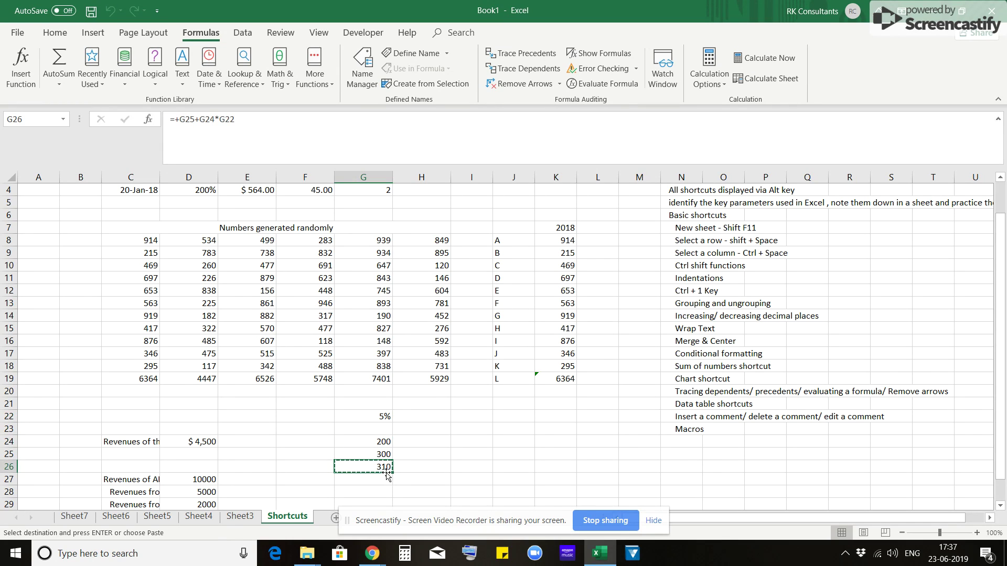
{"action": "key", "text": "ctrl+Page_Up"}
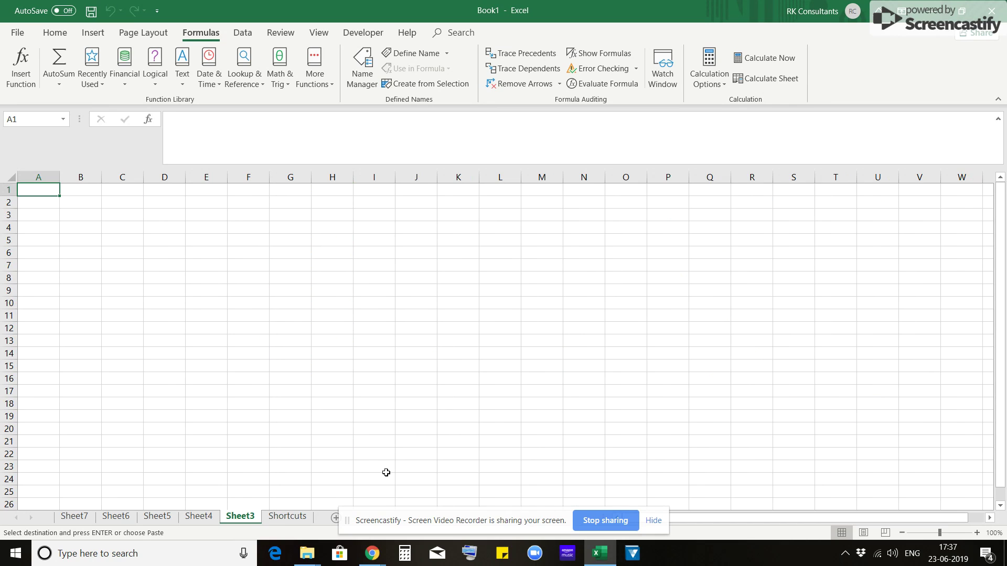
{"action": "left_click", "coordinate": [163, 278]}
{"action": "key", "text": "Return"}
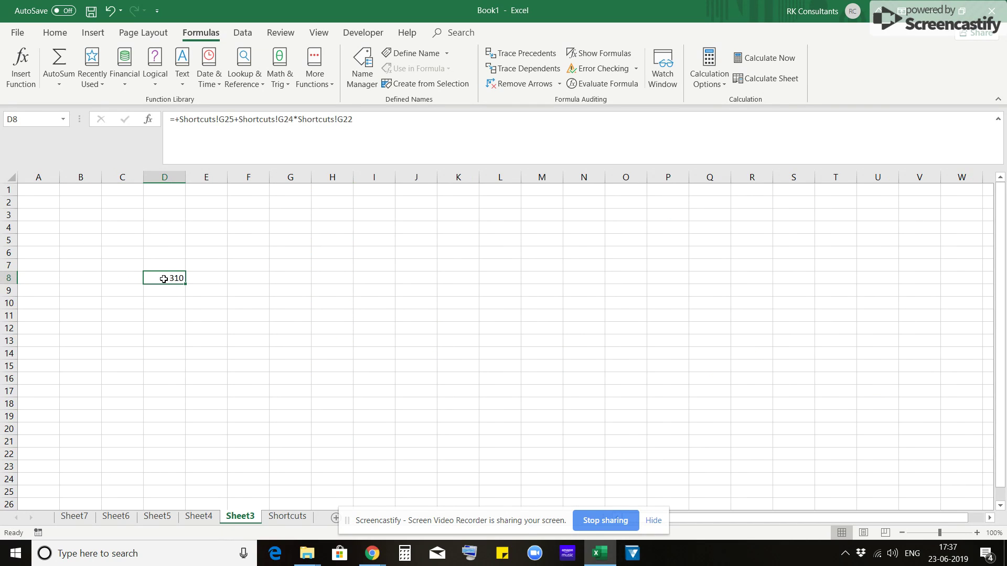
Return to the Shortcuts sheet and trace the dependents of G22
{"action": "key", "text": "ctrl+Page_Down"}
{"action": "key", "text": "Right"}
{"action": "key", "text": "Up"}
{"action": "key", "text": "Up"}
{"action": "key", "text": "Up"}
{"action": "key", "text": "Left"}
{"action": "key", "text": "Up"}
{"action": "key", "text": "alt+m"}
{"action": "key", "text": "p"}
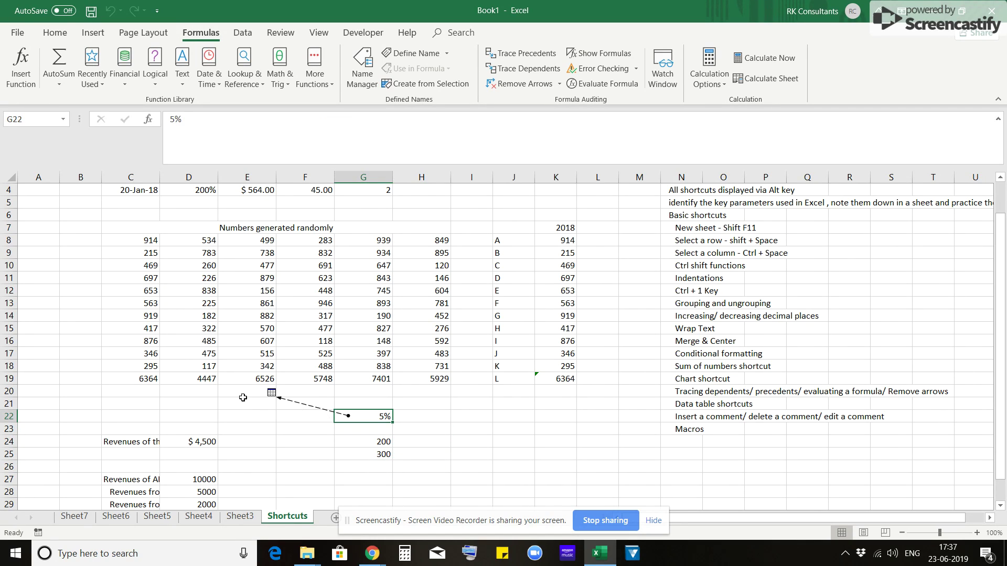
Follow the external dependent arrow from G22 to D8 on Sheet3 and inspect the formula there
{"action": "double_click", "coordinate": [301, 406]}
{"action": "left_click", "coordinate": [528, 268]}
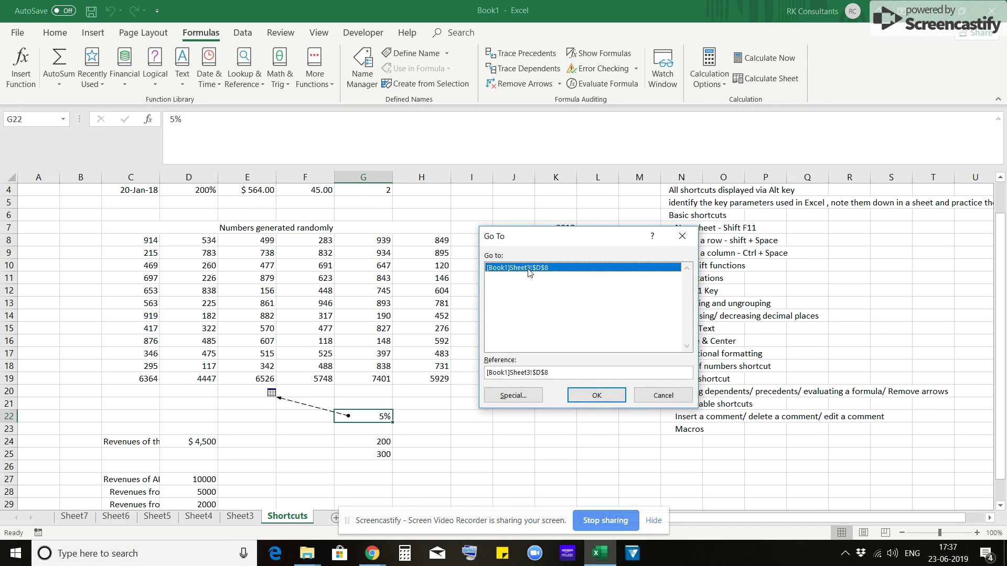
{"action": "key", "text": "Return"}
{"action": "key", "text": "F2"}
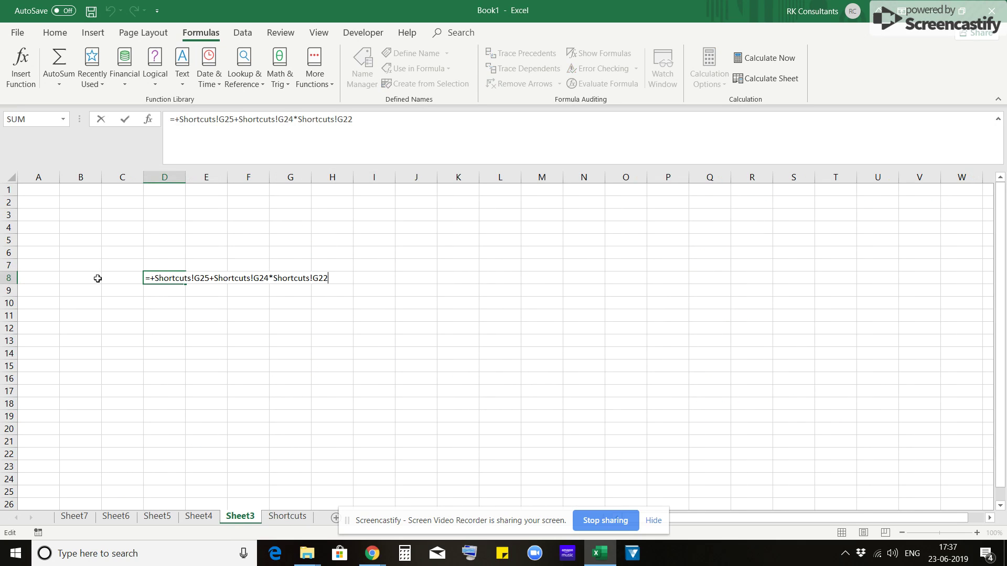
{"action": "key", "text": "Escape"}
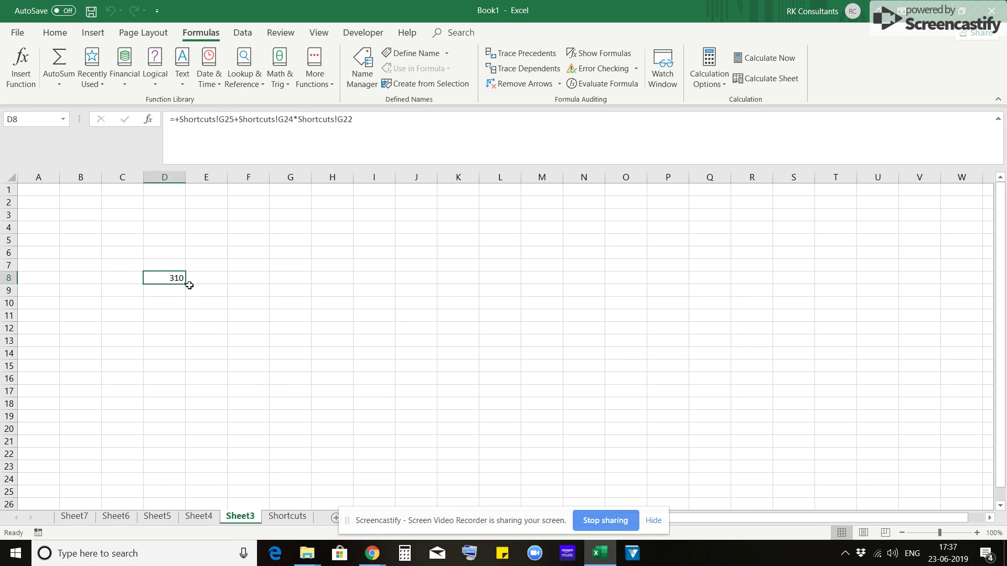
Jump from D8 on Sheet3 to its precedents on the Shortcuts sheet and remove the trace arrows
{"action": "key", "text": "ctrl+bracketleft"}
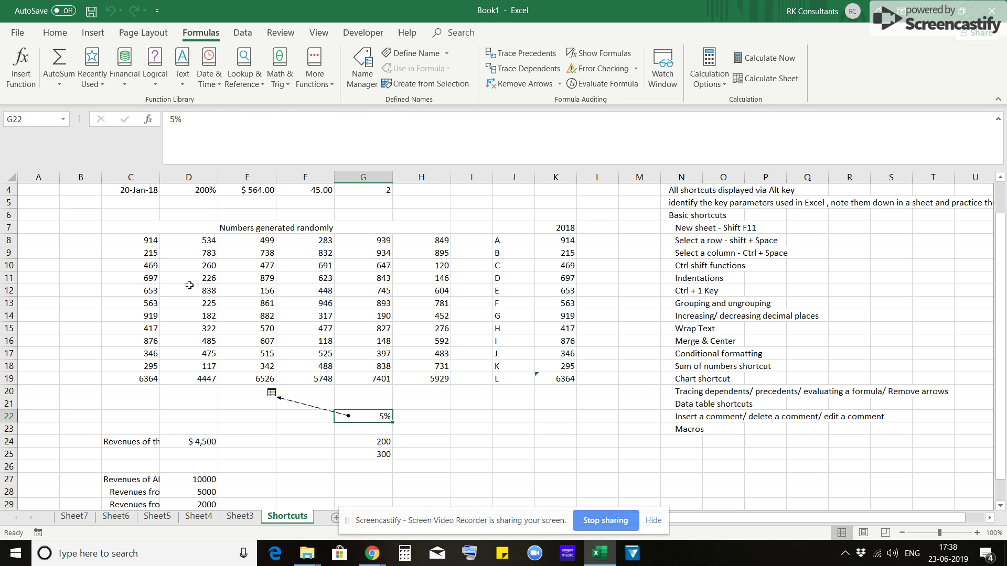
{"action": "key", "text": "ctrl+Page_Up"}
{"action": "key", "text": "ctrl+bracketleft"}
{"action": "key", "text": "alt+m"}
{"action": "key", "text": "a"}
{"action": "key", "text": "a"}
Open the Data Table dialog from the empty cell J7 and close it without setting input cells
{"action": "key", "text": "Up"}
{"action": "key", "text": "Up"}
{"action": "key", "text": "Up"}
{"action": "key", "text": "Right"}
{"action": "key", "text": "Right"}
{"action": "key", "text": "Right"}
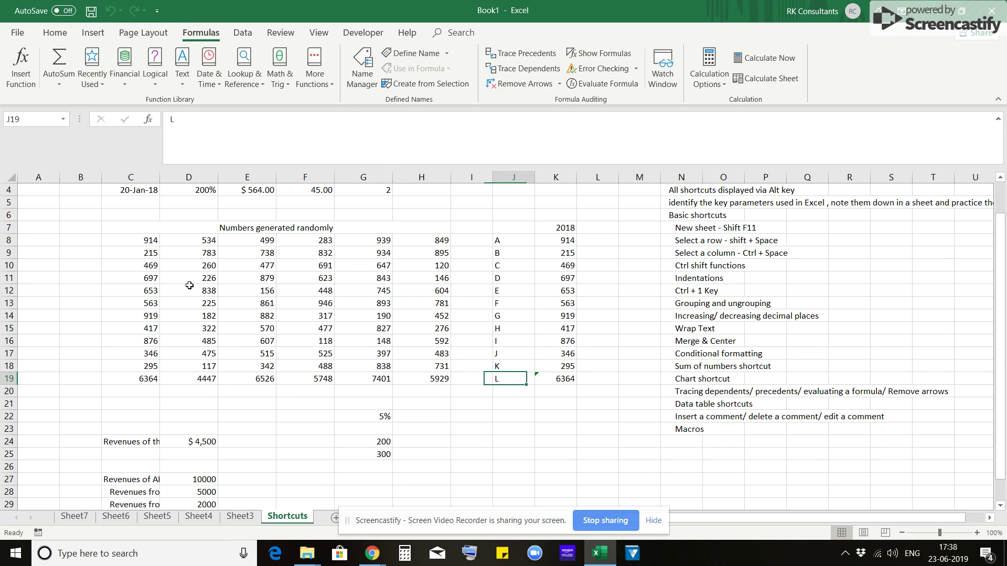
{"action": "key", "text": "ctrl+Up"}
{"action": "key", "text": "Up"}
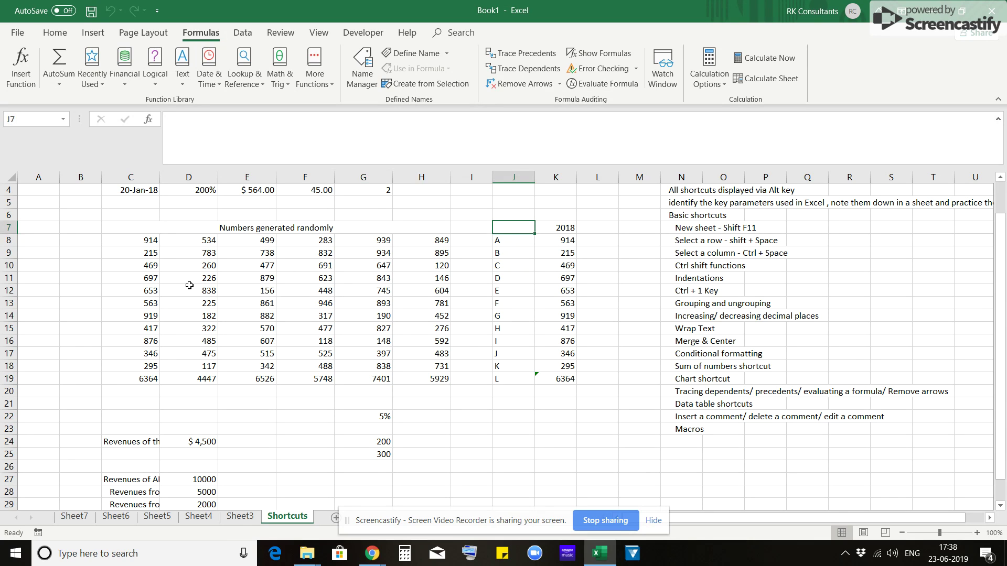
{"action": "key", "text": "alt+d"}
{"action": "key", "text": "t"}
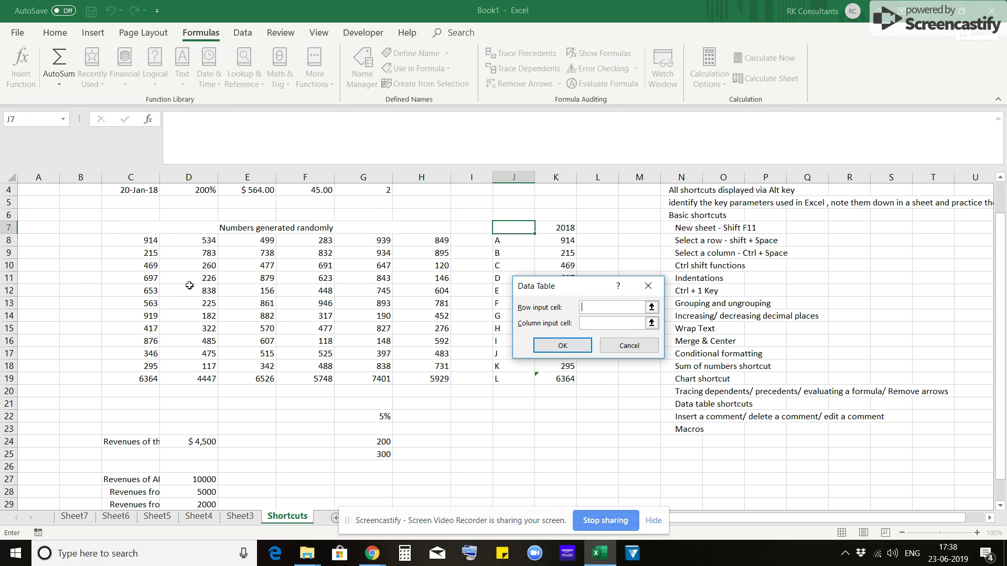
{"action": "key", "text": "Escape"}
Select the number table C8:H19, open the Data Table dialog to view its input cell options, and cancel it
{"action": "key", "text": "Left"}
{"action": "key", "text": "Down"}
{"action": "key", "text": "Left"}
{"action": "key", "text": "ctrl+Left"}
{"action": "key", "text": "Right"}
{"action": "key", "text": "Left"}
{"action": "key", "text": "ctrl+shift+Right"}
{"action": "key", "text": "ctrl+shift+Down"}
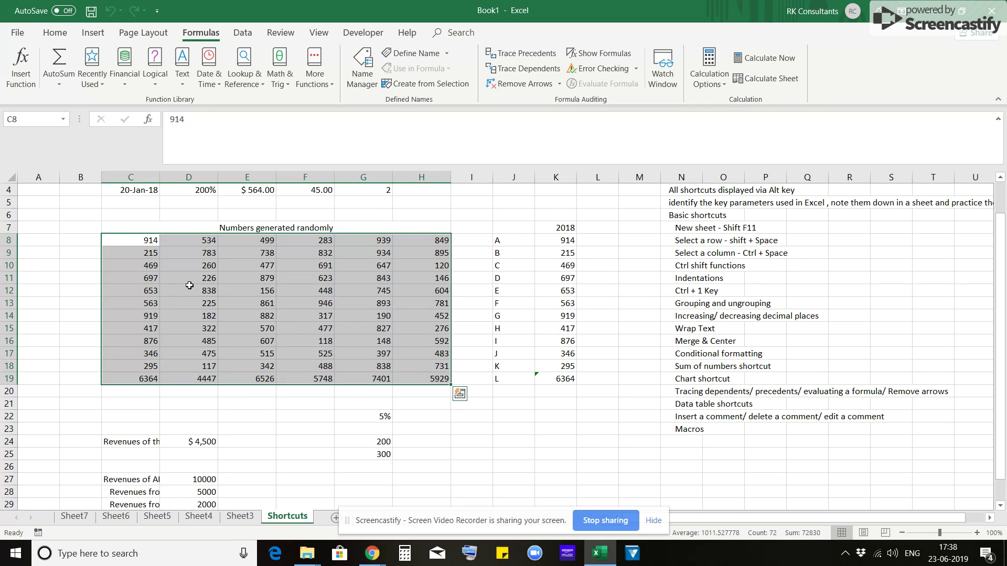
{"action": "key", "text": "alt+d"}
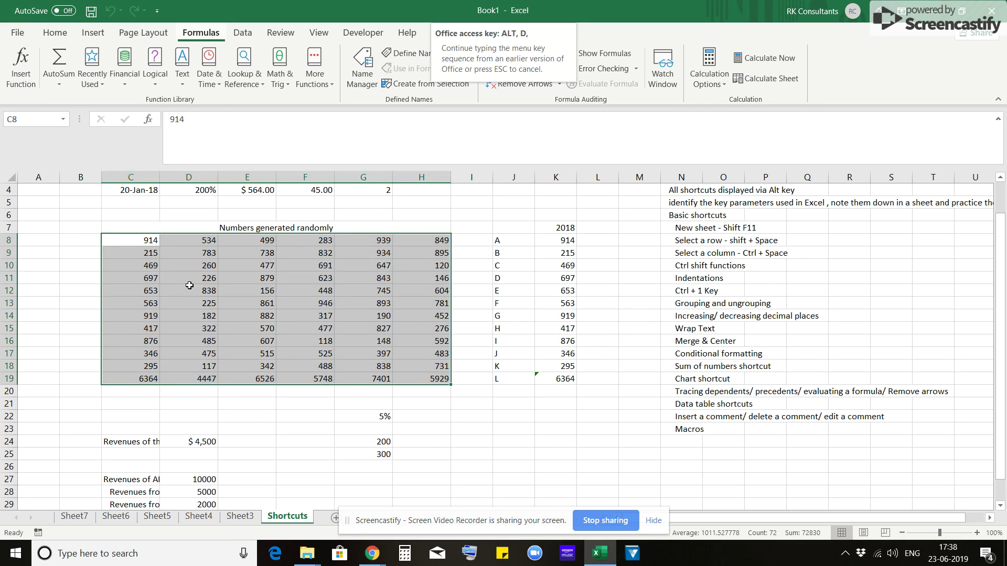
{"action": "key", "text": "t"}
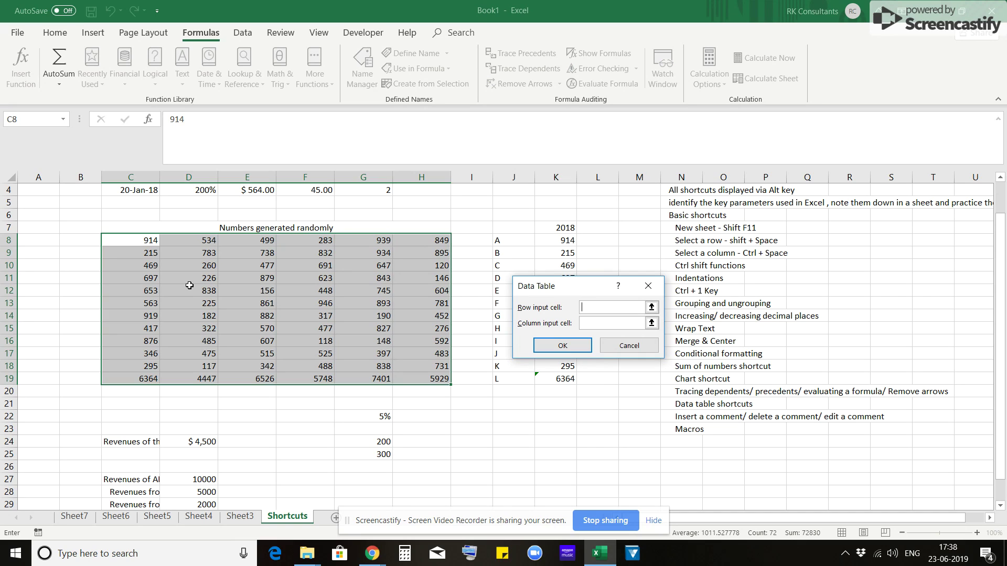
{"action": "key", "text": "Escape"}
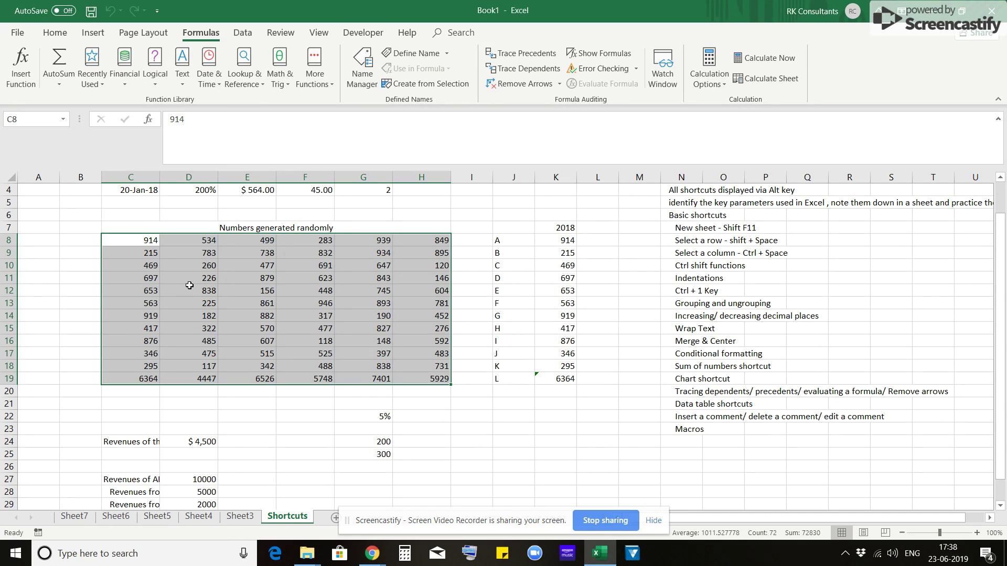
Insert a comment on G24 without adding any text, and reselect the cell
{"action": "key", "text": "Left"}
{"action": "key", "text": "Right"}
{"action": "key", "text": "ctrl+Down"}
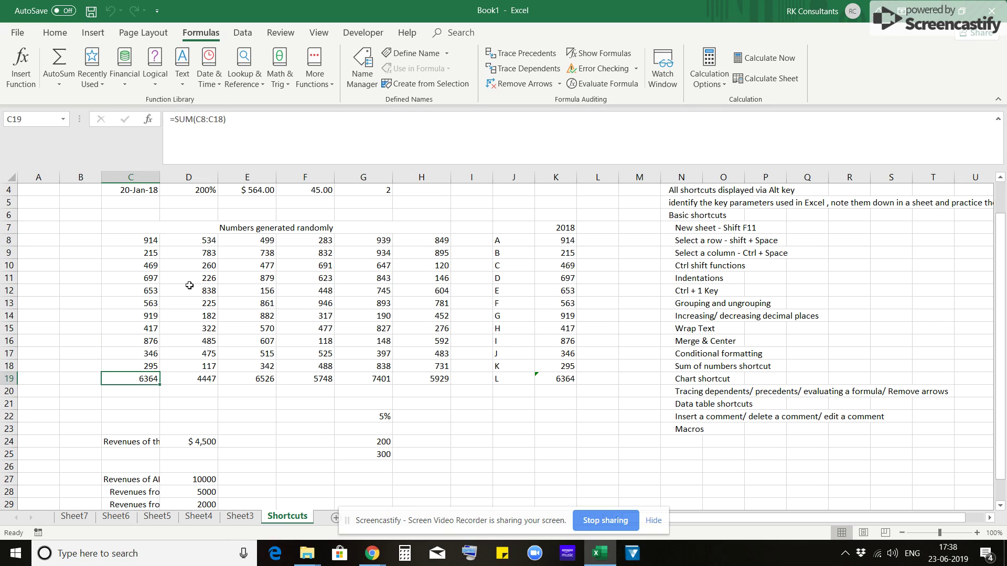
{"action": "key", "text": "ctrl+Down"}
{"action": "key", "text": "Right"}
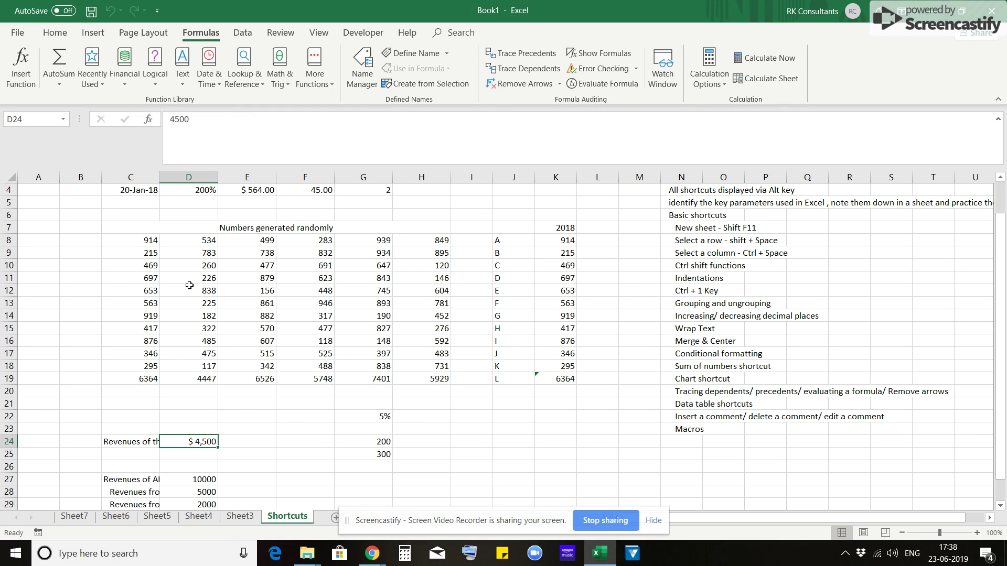
{"action": "key", "text": "ctrl+Right"}
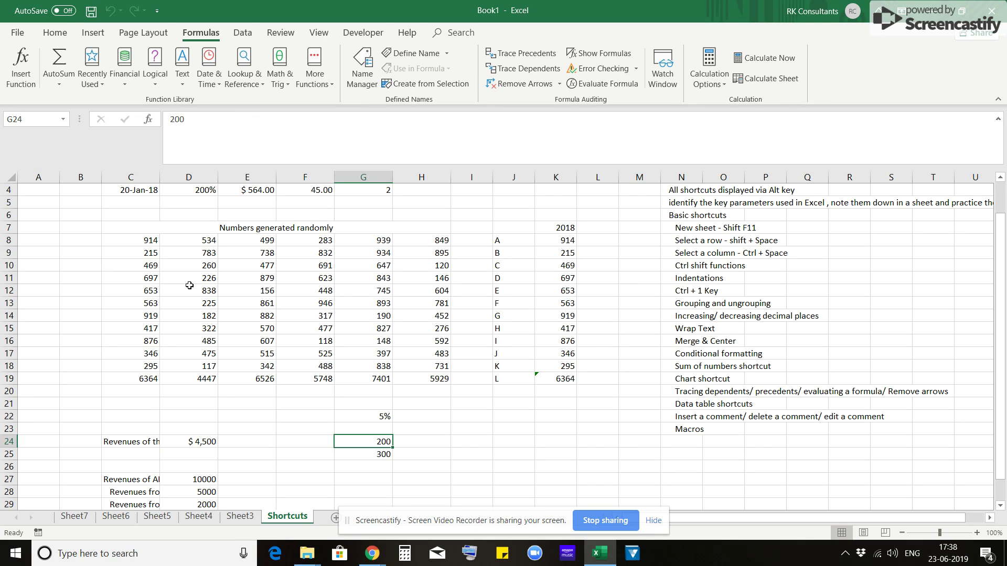
{"action": "key", "text": "shift+F2"}
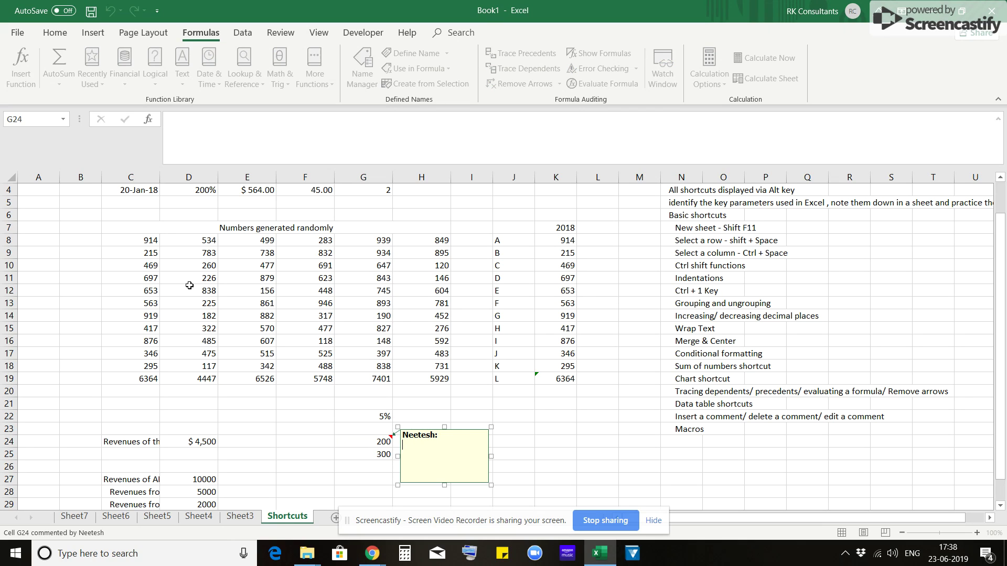
{"action": "key", "text": "Escape"}
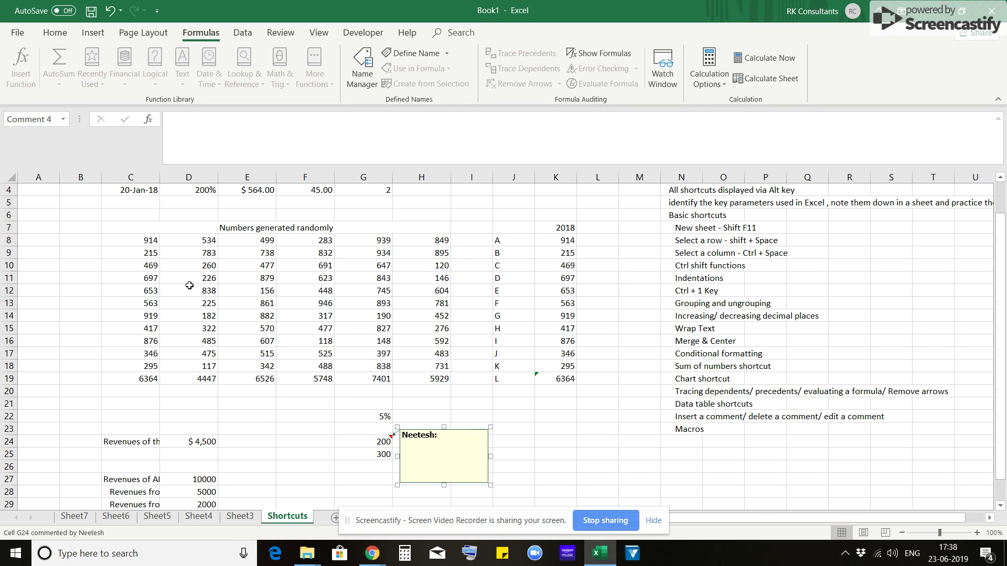
{"action": "left_click", "coordinate": [357, 469]}
{"action": "key", "text": "Up"}
{"action": "key", "text": "Up"}
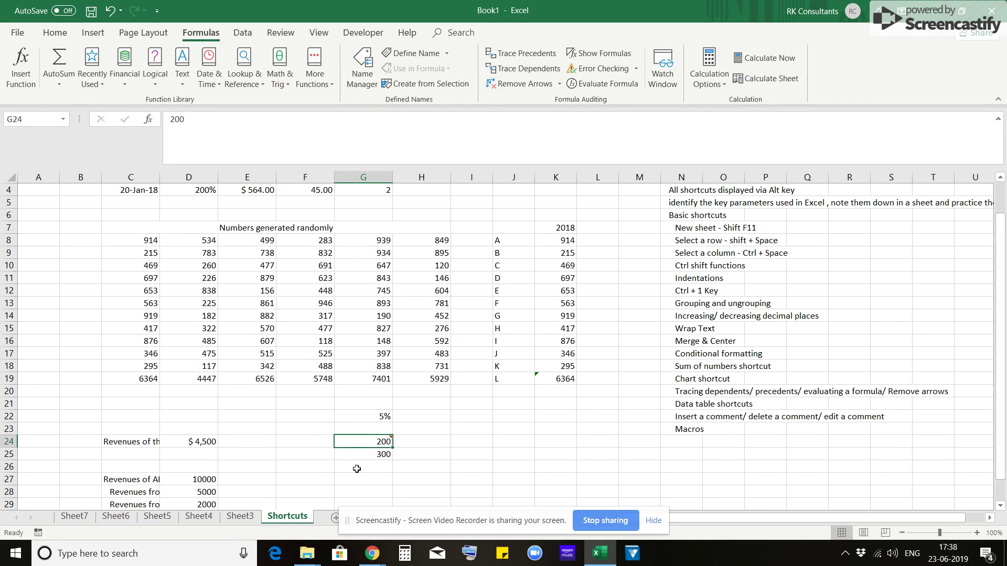
Edit the comment on G24 to add the text safsdf
{"action": "key", "text": "alt"}
{"action": "key", "text": "r"}
{"action": "key", "text": "c"}
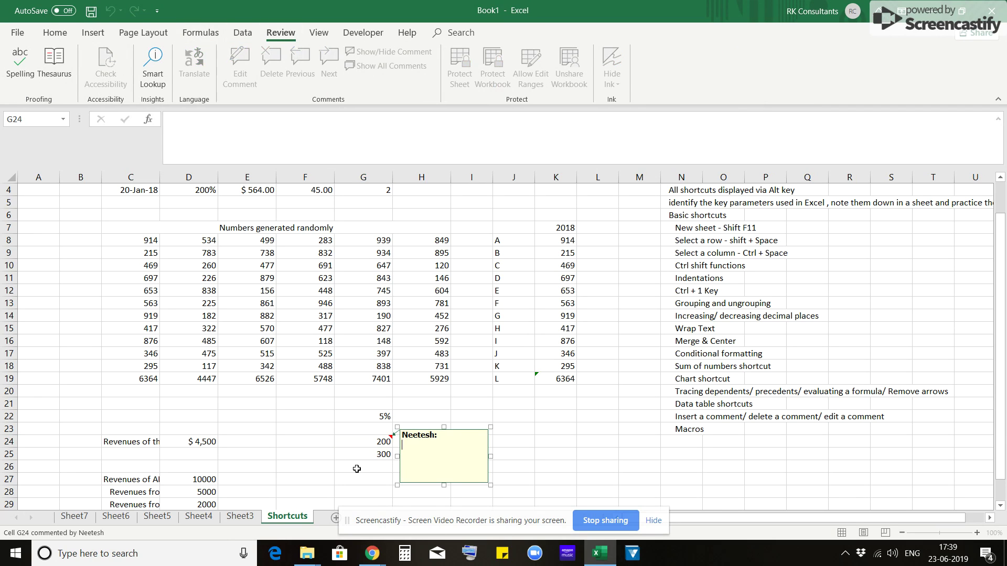
{"action": "type", "text": "safsdf"}
{"action": "key", "text": "Escape"}
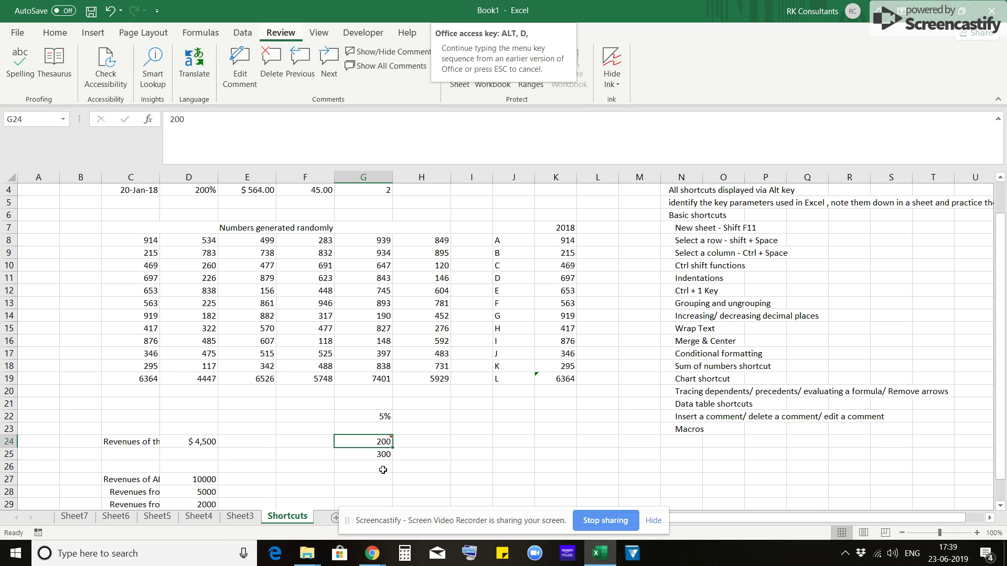
Delete the comment from G24
{"action": "key", "text": "alt+r"}
{"action": "key", "text": "d"}
{"action": "key", "text": "Left"}
{"action": "key", "text": "Right"}
{"action": "key", "text": "Right"}
{"action": "key", "text": "Left"}
Check the agenda entry on macros in N23
{"action": "key", "text": "Right"}
{"action": "key", "text": "Right"}
{"action": "key", "text": "Right"}
{"action": "key", "text": "Right"}
{"action": "key", "text": "Right"}
{"action": "key", "text": "Right"}
{"action": "key", "text": "Up"}
{"action": "key", "text": "Right"}
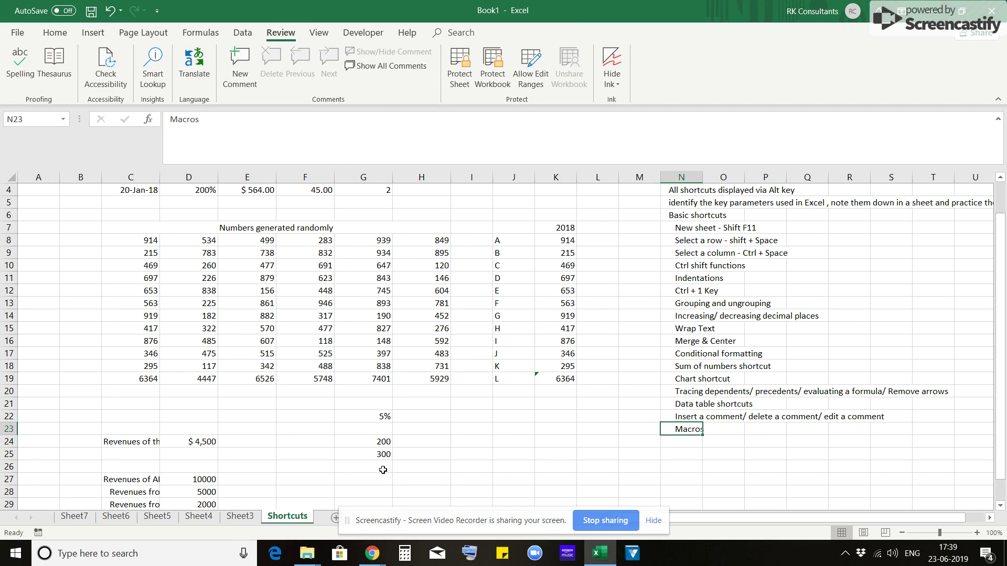